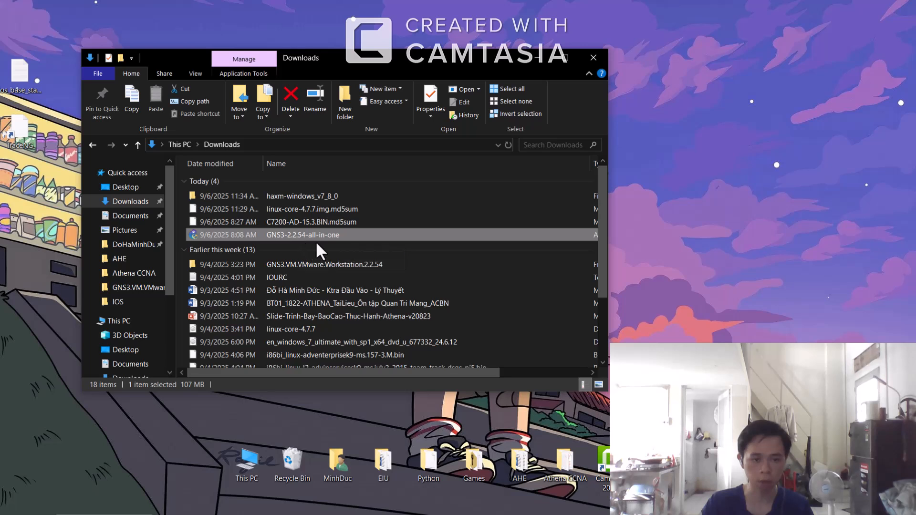
# Step: Launch the GNS3-2.2.54-all-in-one installer and accept the default GNS3 start menu folder
pyautogui.click(379, 266)
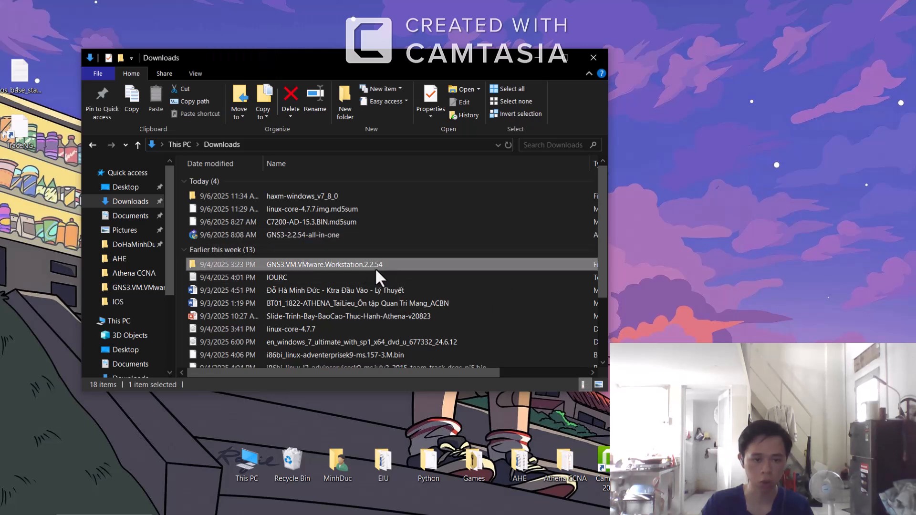
pyautogui.doubleClick(337, 235)
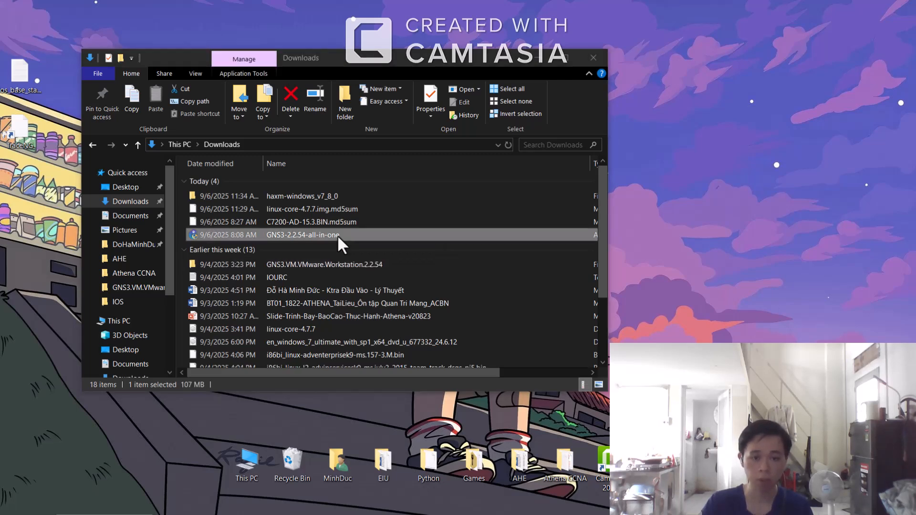
pyautogui.click(529, 357)
pyautogui.click(528, 358)
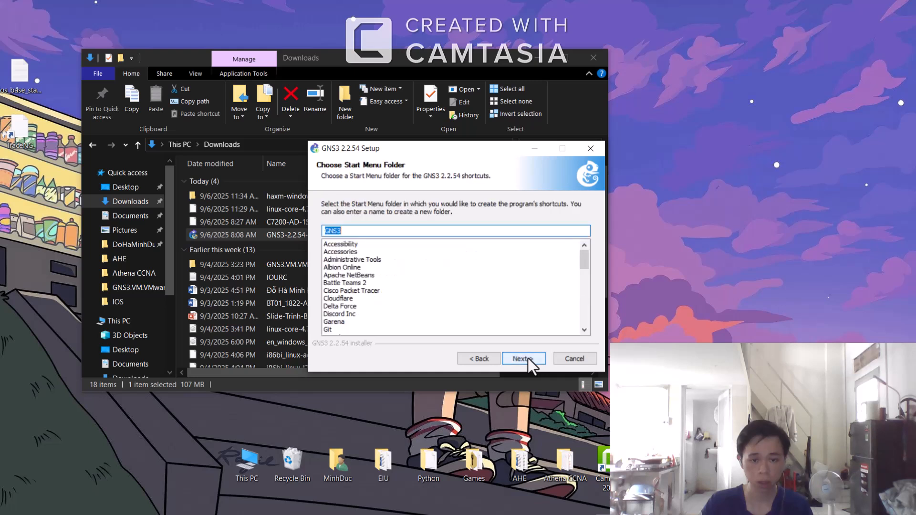
pyautogui.click(528, 358)
# Step: Review the component list and start the installation with the Local installation components
pyautogui.click(422, 283)
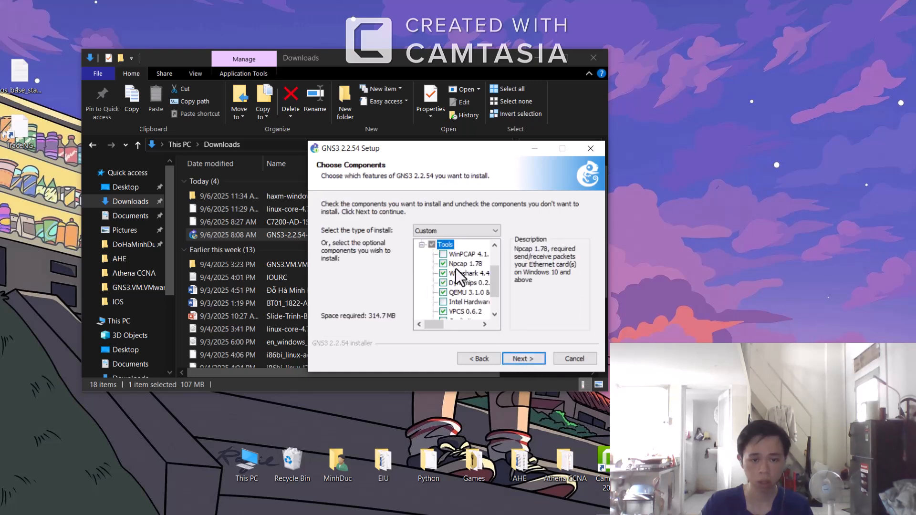
pyautogui.scroll(-1, 459, 281)
pyautogui.scroll(3, 458, 300)
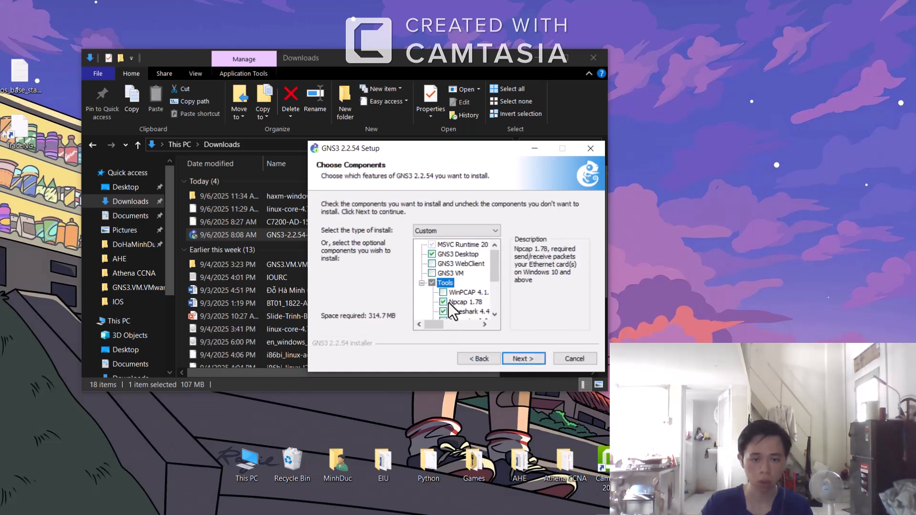
pyautogui.scroll(-2, 450, 291)
pyautogui.scroll(1, 448, 271)
pyautogui.click(445, 264)
pyautogui.scroll(-2, 463, 282)
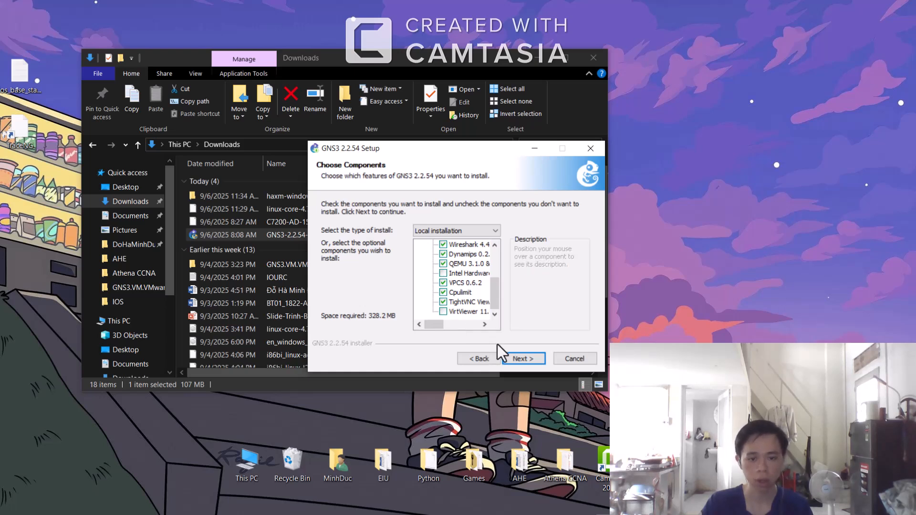
pyautogui.click(529, 357)
pyautogui.click(529, 357)
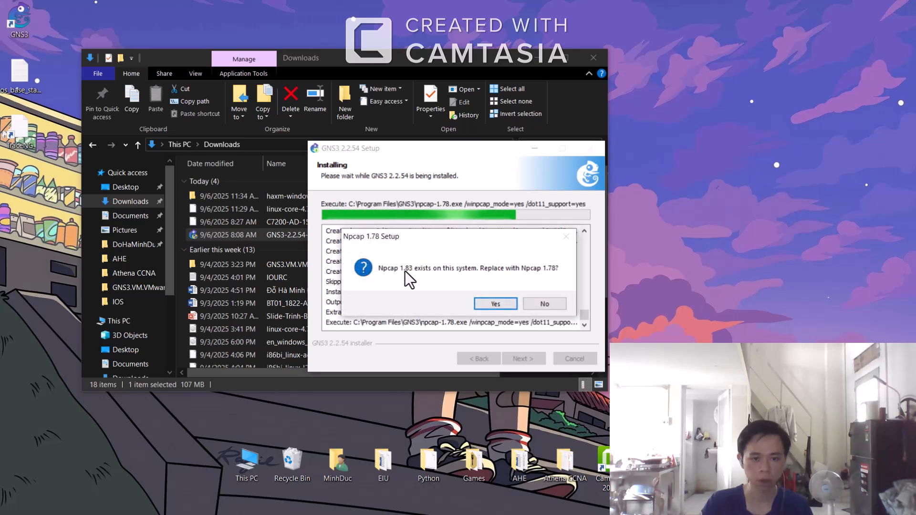
# Step: Decline replacing the existing Npcap with Npcap 1.78 and continue once installation completes
pyautogui.click(544, 303)
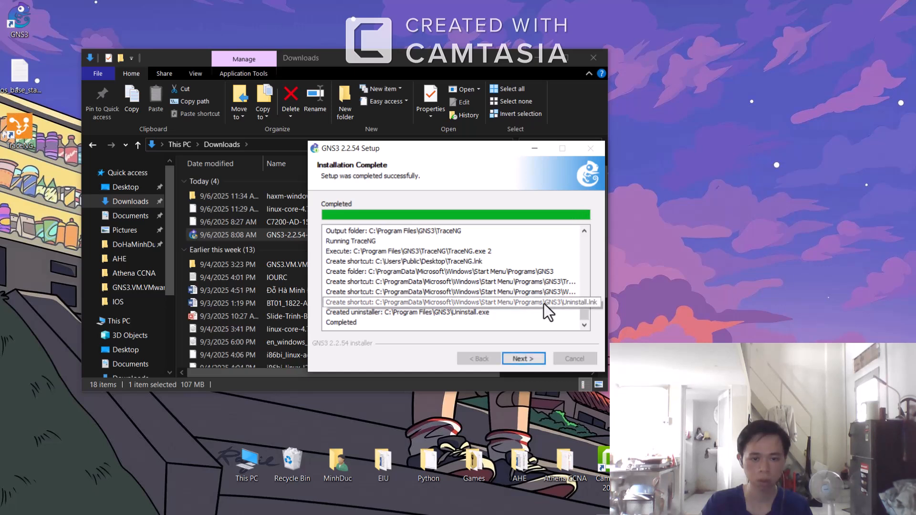
pyautogui.click(523, 360)
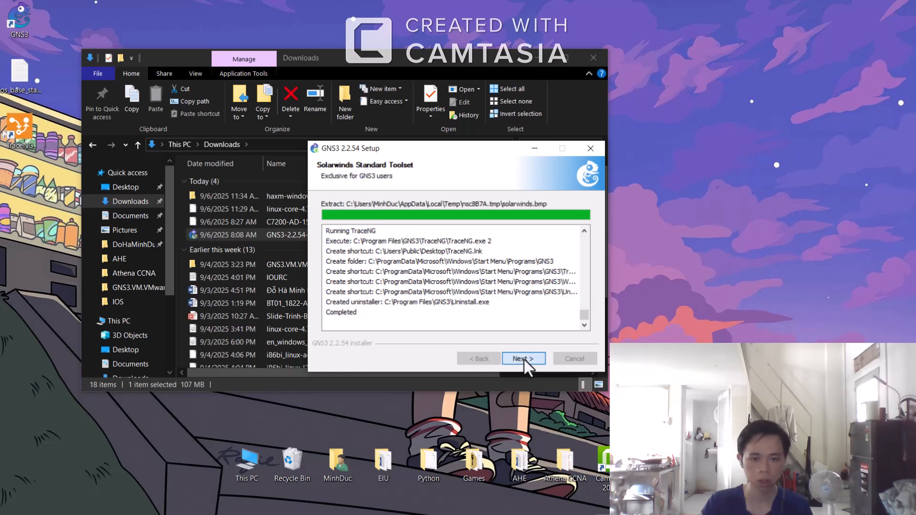
# Step: Decline the Solarwinds Standard Toolset offer and finish setup with Start GNS3 checked
pyautogui.click(452, 302)
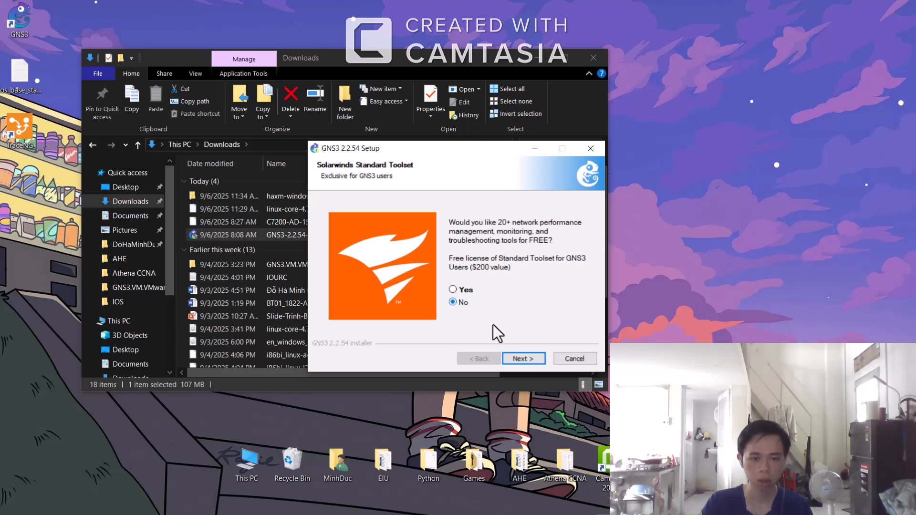
pyautogui.click(524, 359)
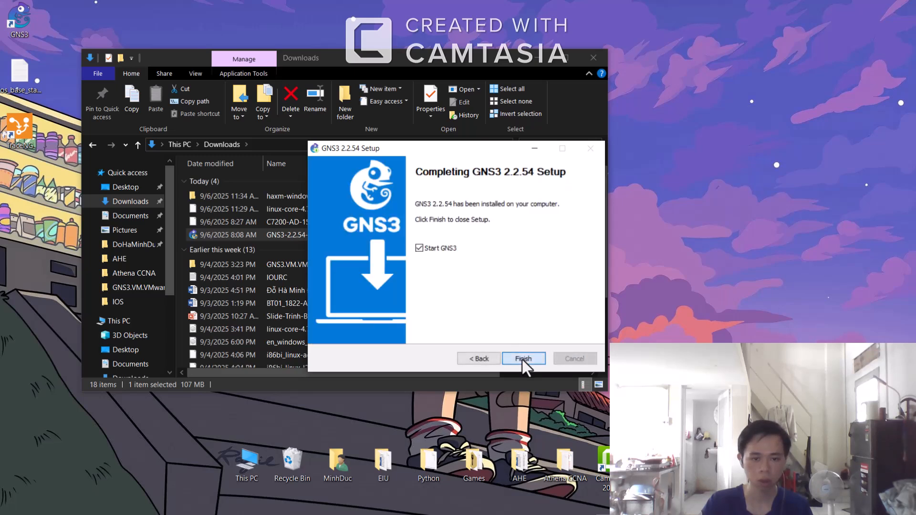
pyautogui.click(523, 359)
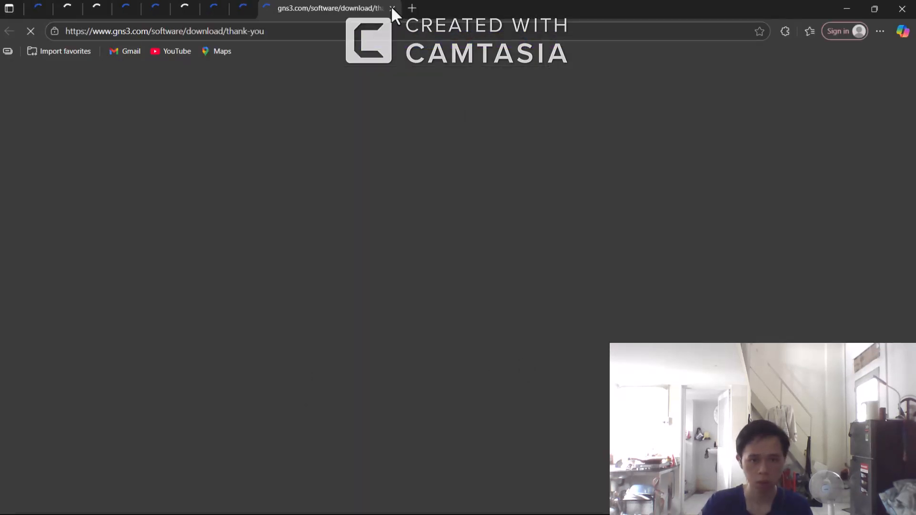
# Step: Close the browser window showing the GNS3 download thank-you page
pyautogui.click(392, 8)
pyautogui.click(902, 8)
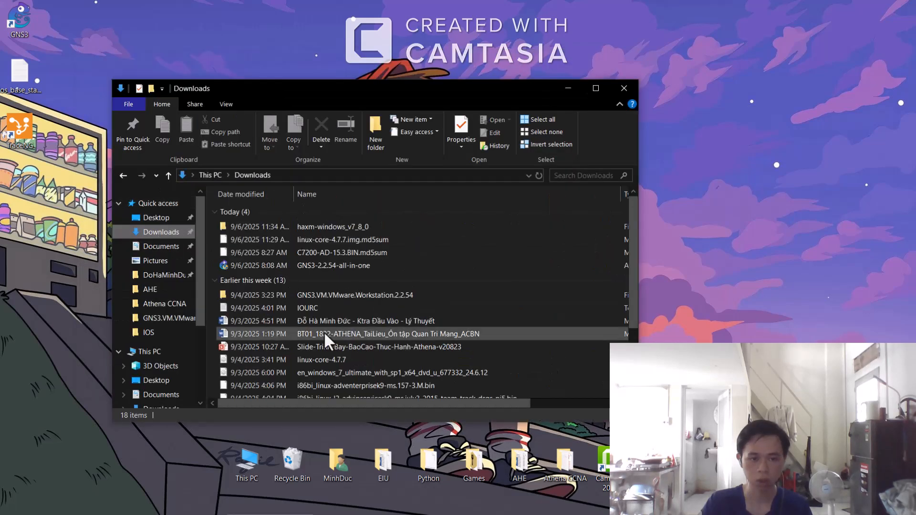
# Step: Open the GNS3 VM appliance from the GNS3.VM.VMware.Workstation.2.2.54 folder and import it named GNS3_VM
pyautogui.doubleClick(351, 295)
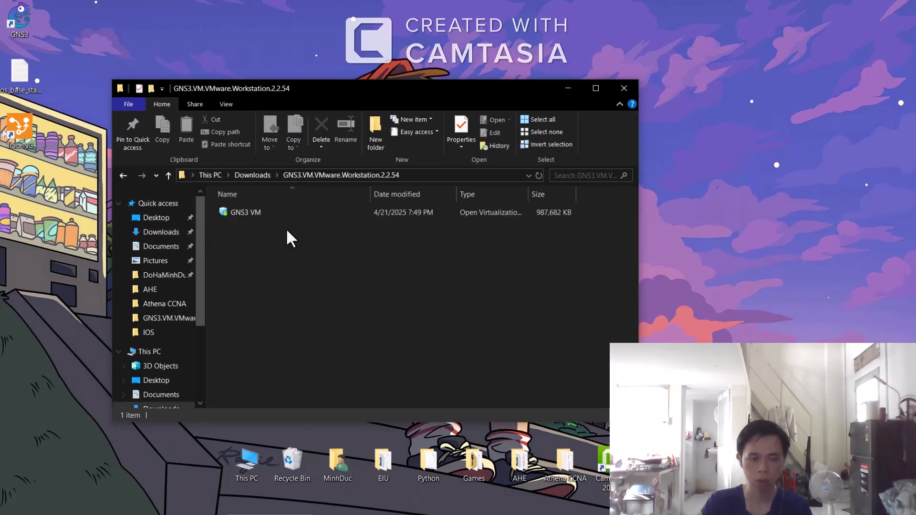
pyautogui.doubleClick(285, 214)
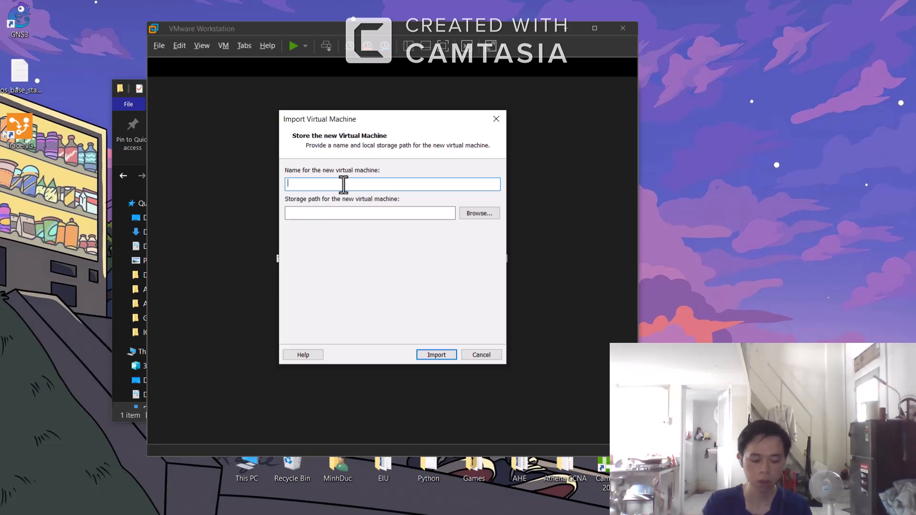
pyautogui.write('GNS')
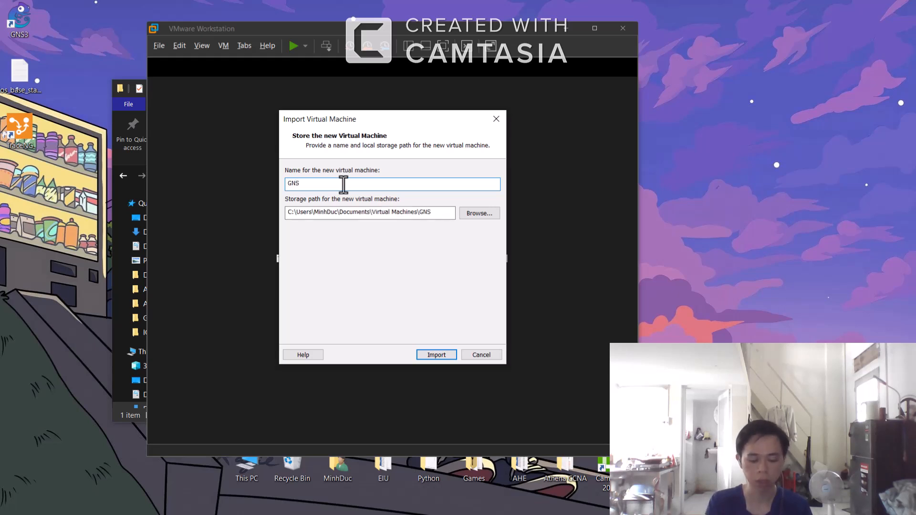
pyautogui.write('3_VM')
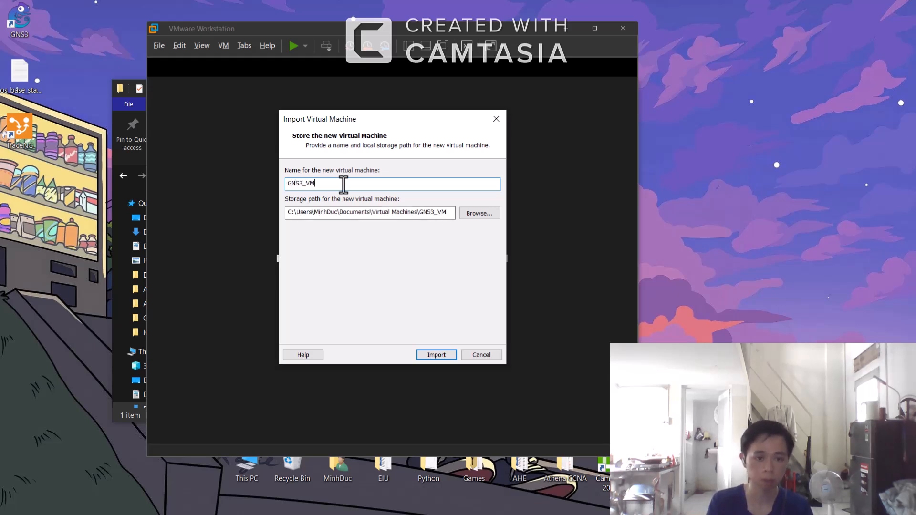
pyautogui.press('Return')
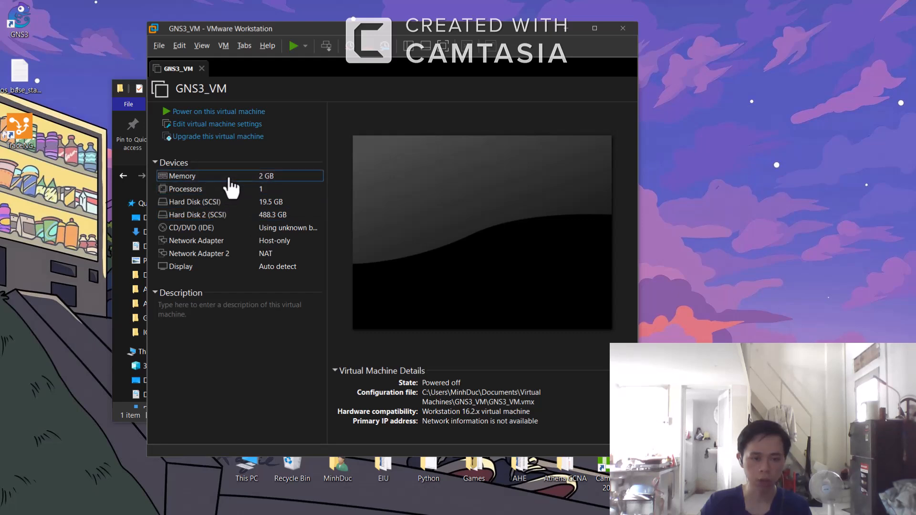
# Step: Open the virtual machine settings and inspect memory, processors and both network adapters
pyautogui.doubleClick(230, 180)
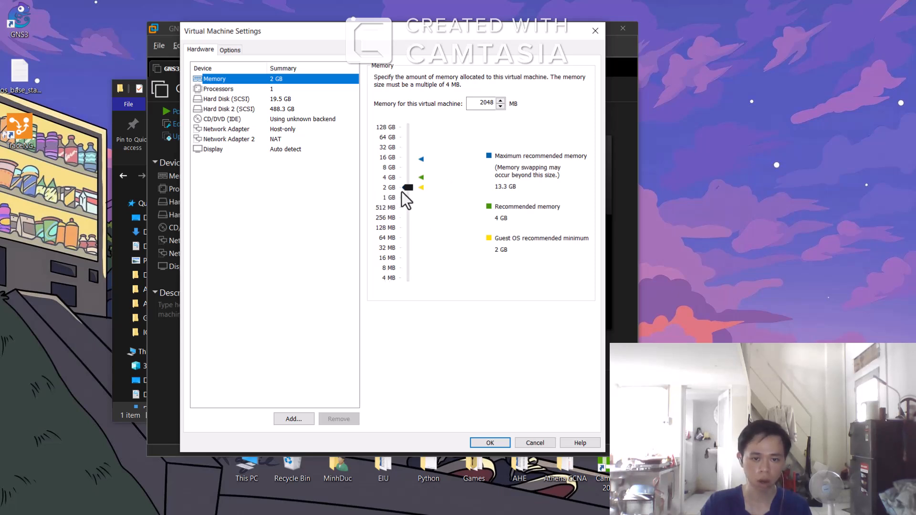
pyautogui.click(230, 91)
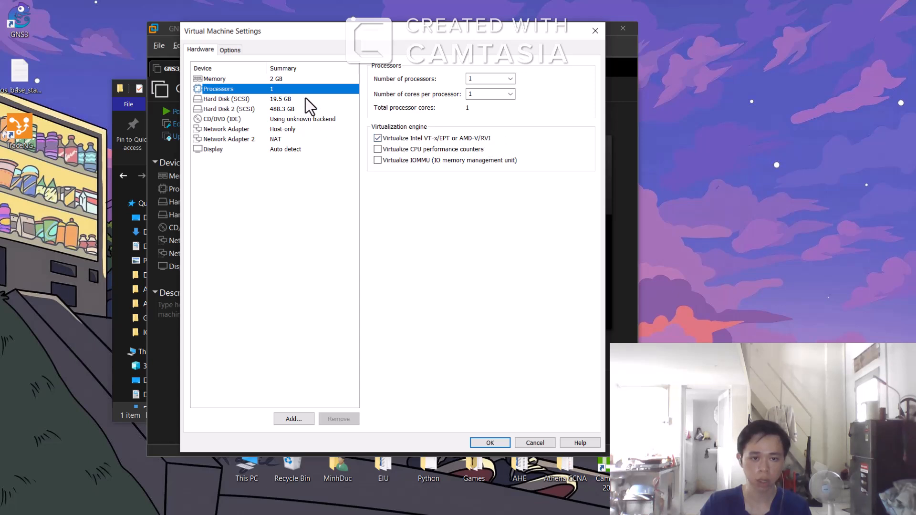
pyautogui.click(302, 130)
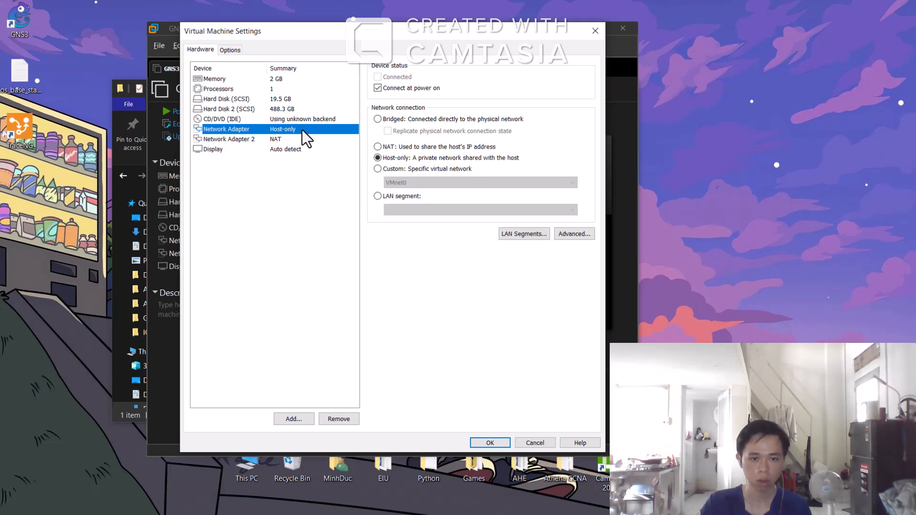
pyautogui.click(292, 138)
pyautogui.click(303, 129)
pyautogui.click(289, 139)
pyautogui.click(294, 129)
pyautogui.click(290, 137)
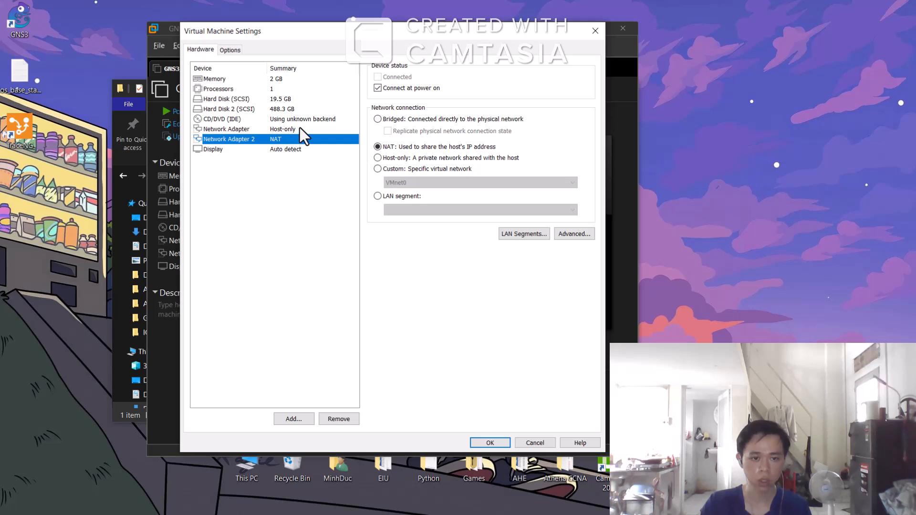
pyautogui.click(300, 128)
pyautogui.click(291, 139)
pyautogui.click(302, 130)
pyautogui.click(299, 137)
# Step: Remove the host-only network adapter, set Network Adapter 2 to Bridged, and save the settings
pyautogui.click(299, 131)
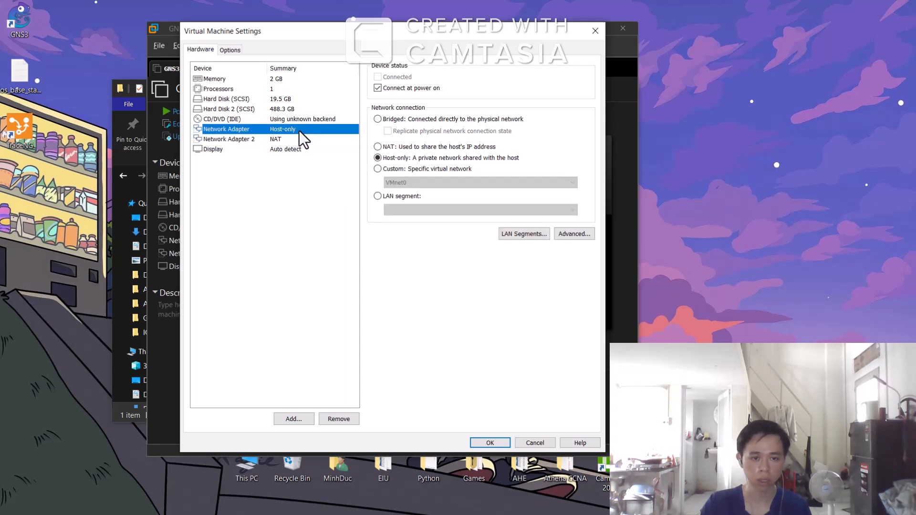
pyautogui.click(350, 420)
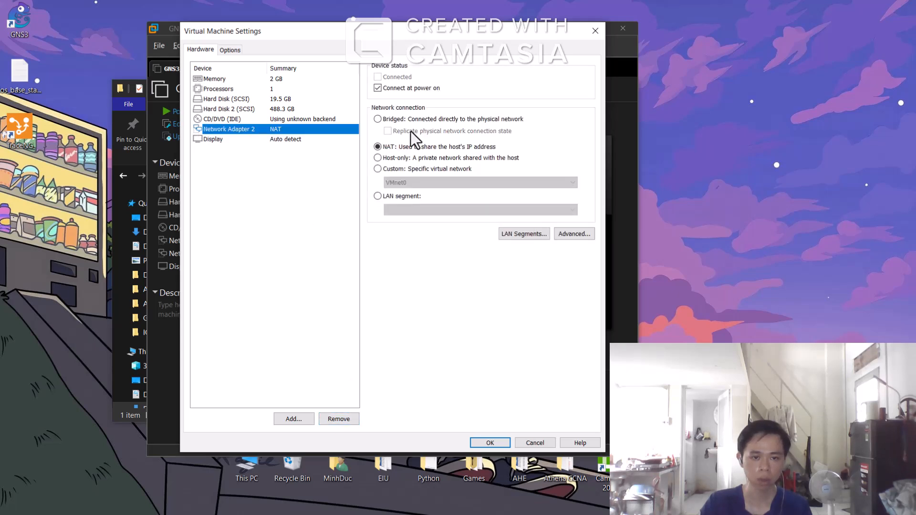
pyautogui.click(378, 118)
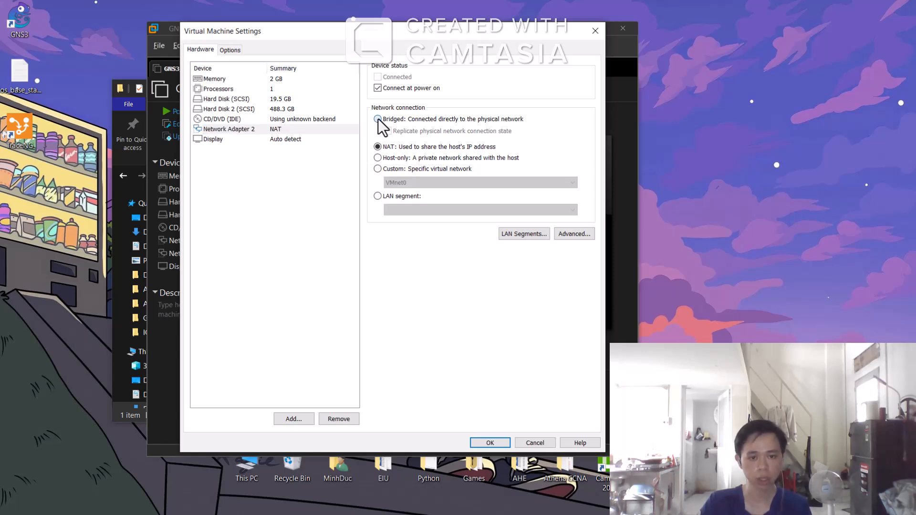
pyautogui.click(500, 443)
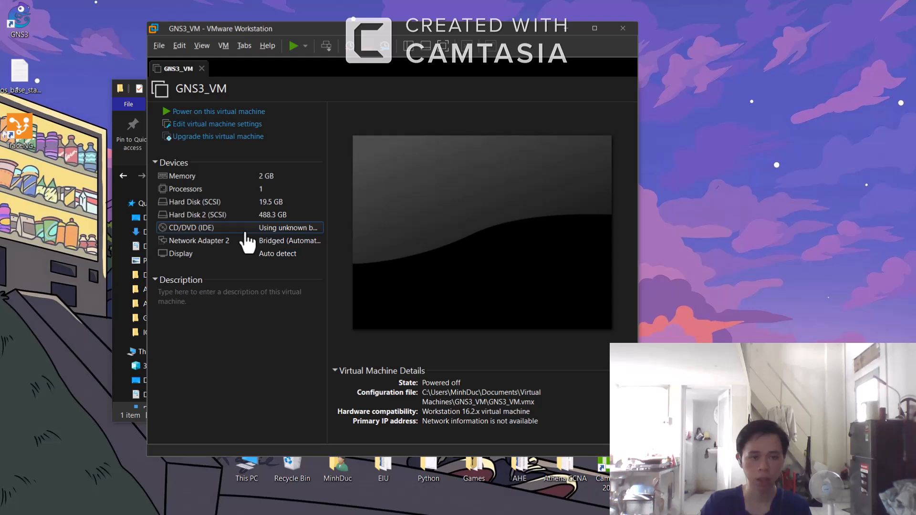
# Step: Power on GNS3_VM, minimize VMware Workstation and close the file explorer window
pyautogui.click(217, 113)
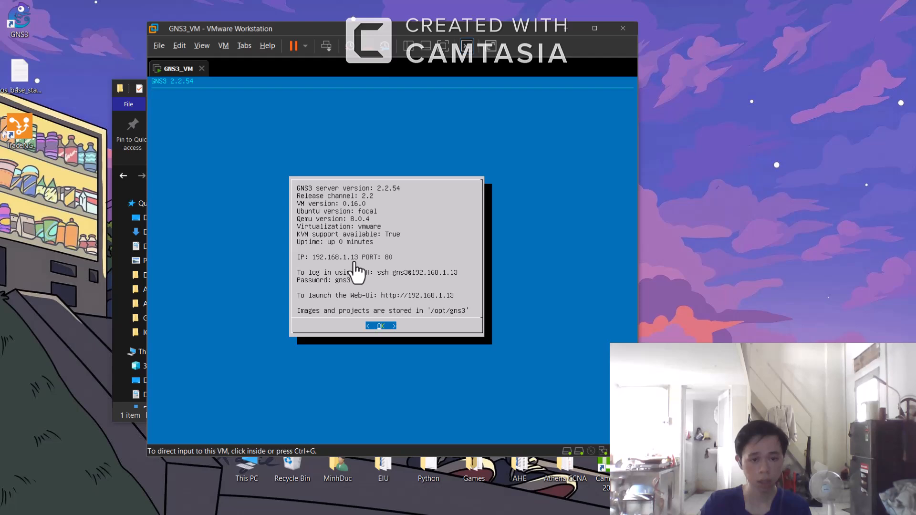
pyautogui.click(567, 27)
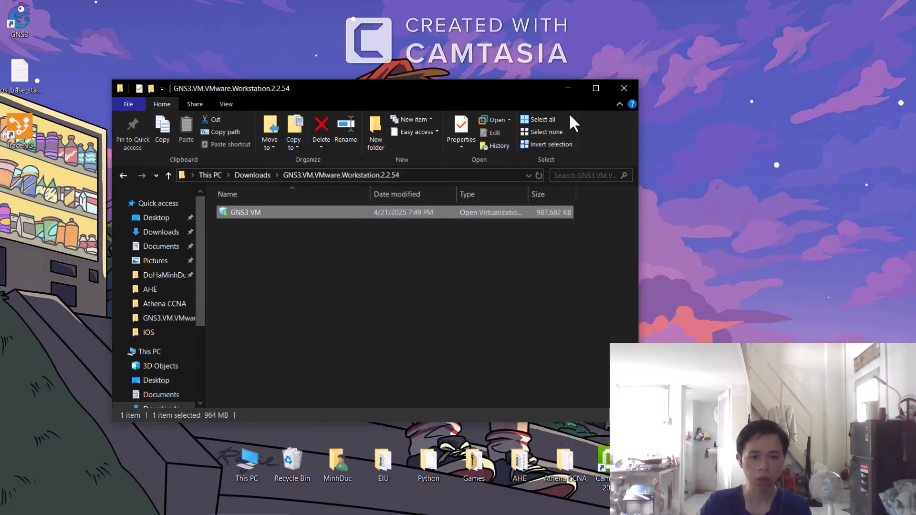
pyautogui.click(617, 87)
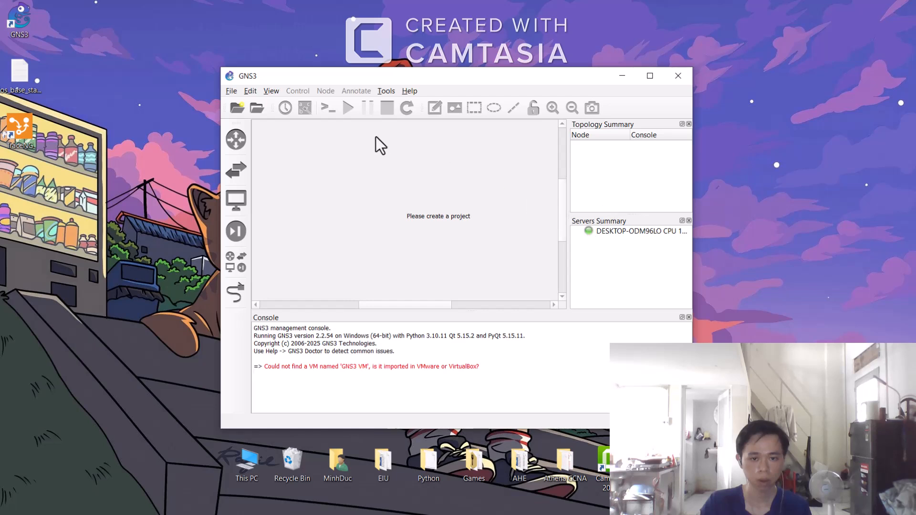
# Step: Create a new blank GNS3 project named FirstLab
pyautogui.click(231, 89)
pyautogui.click(233, 91)
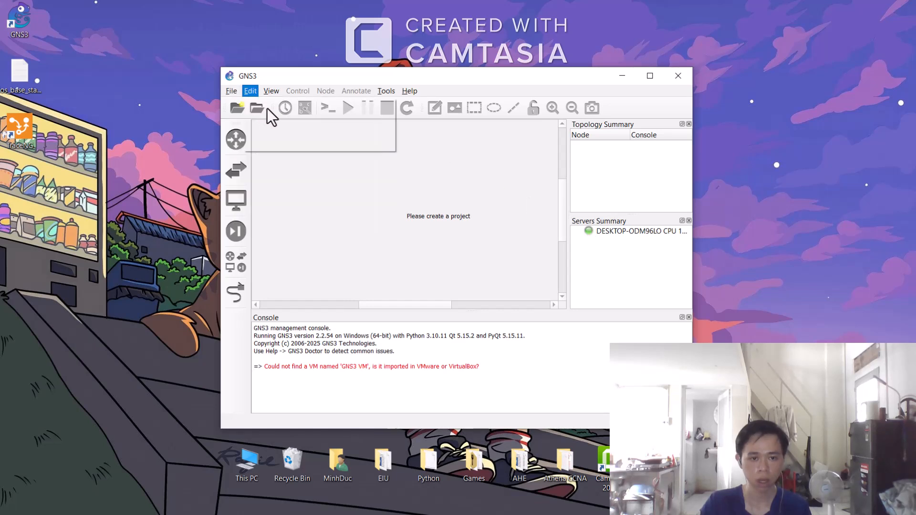
pyautogui.click(233, 91)
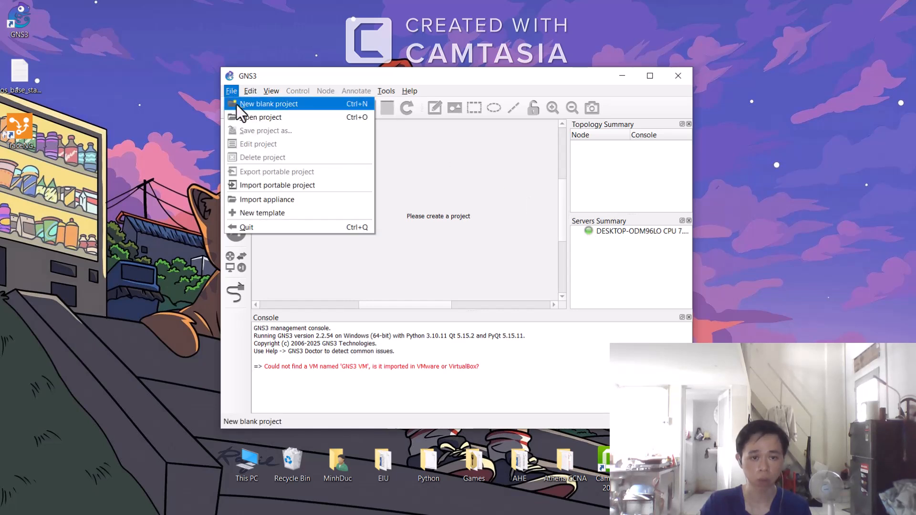
pyautogui.click(236, 104)
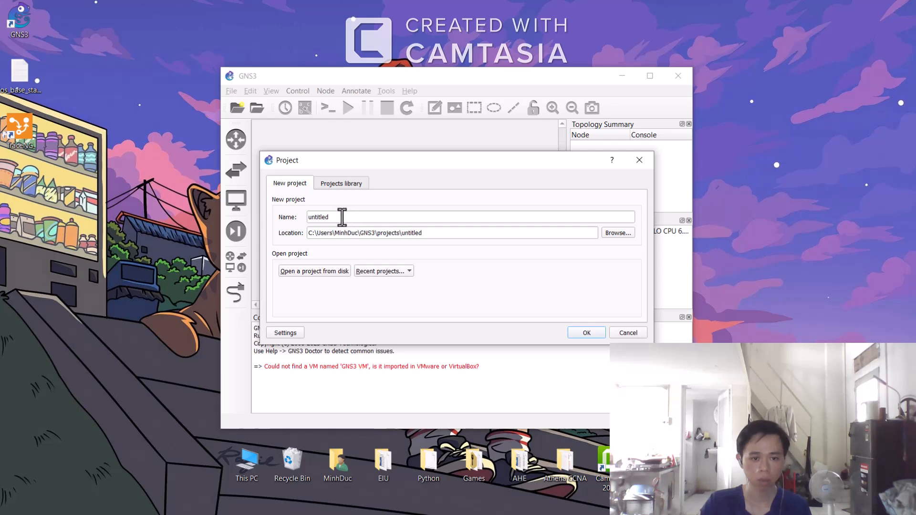
pyautogui.write('Fi')
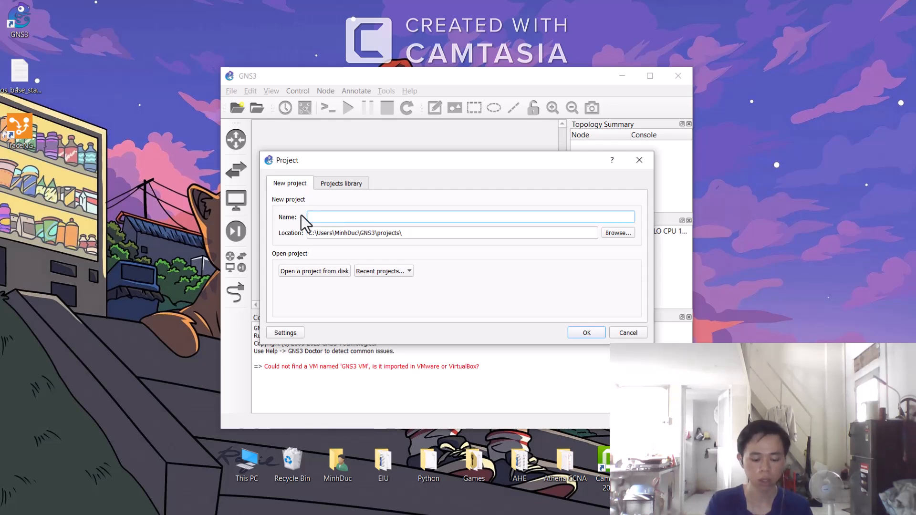
pyautogui.write('rstLab')
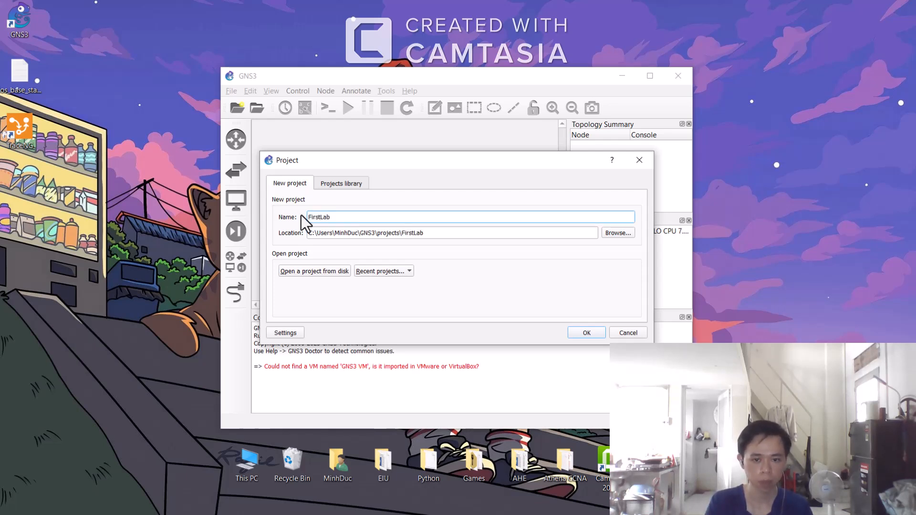
pyautogui.press('Return')
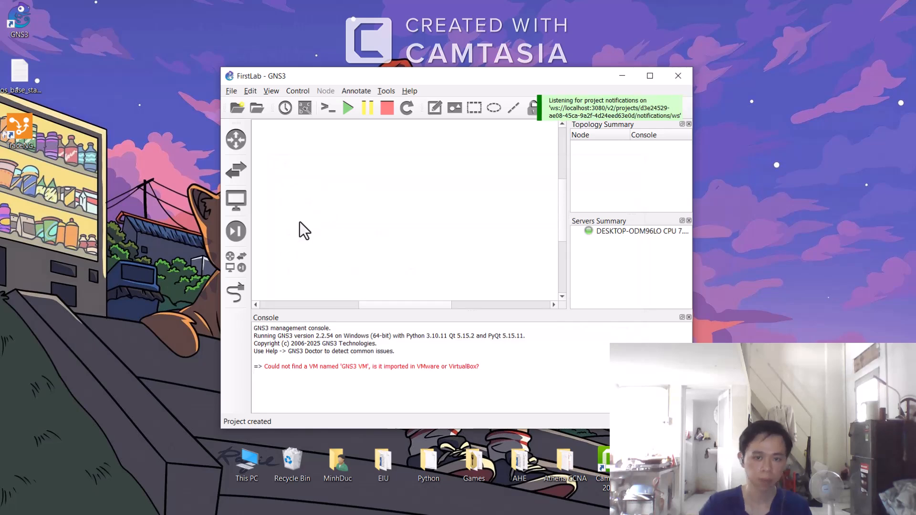
# Step: Maximize the GNS3 window, open Preferences and browse the General preferences tabs from Binary images to Miscellaneous
pyautogui.click(650, 77)
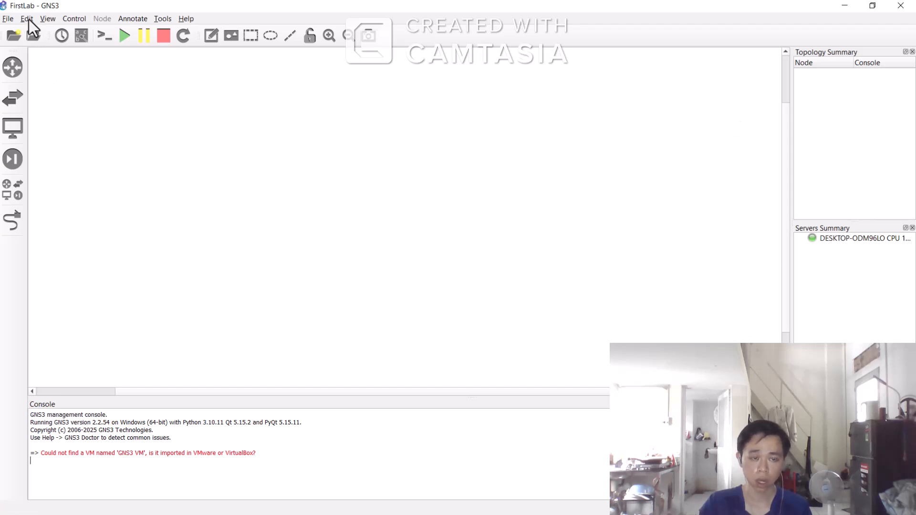
pyautogui.click(48, 19)
pyautogui.moveTo(21, 15)
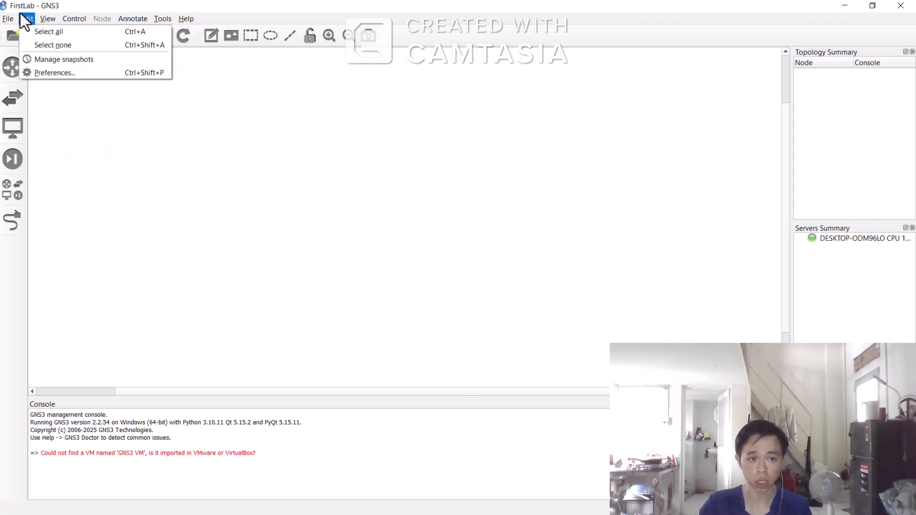
pyautogui.click(42, 73)
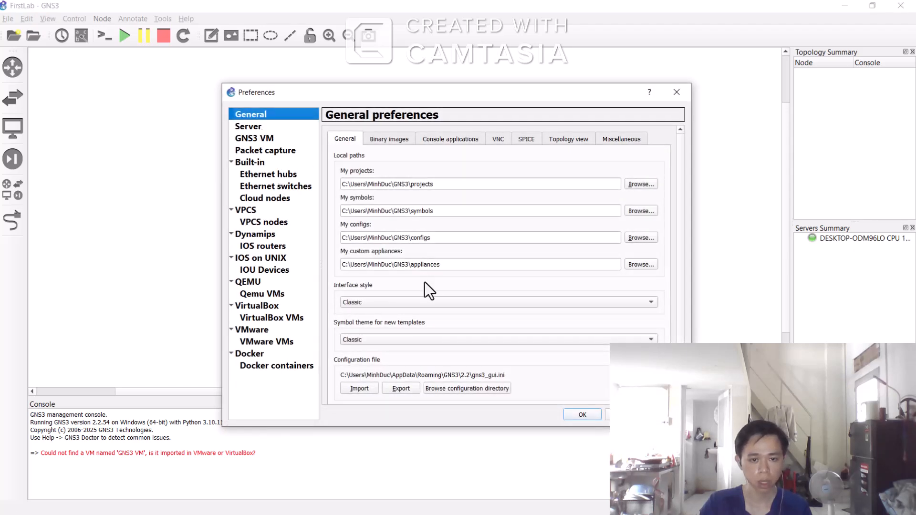
pyautogui.scroll(-1, 422, 301)
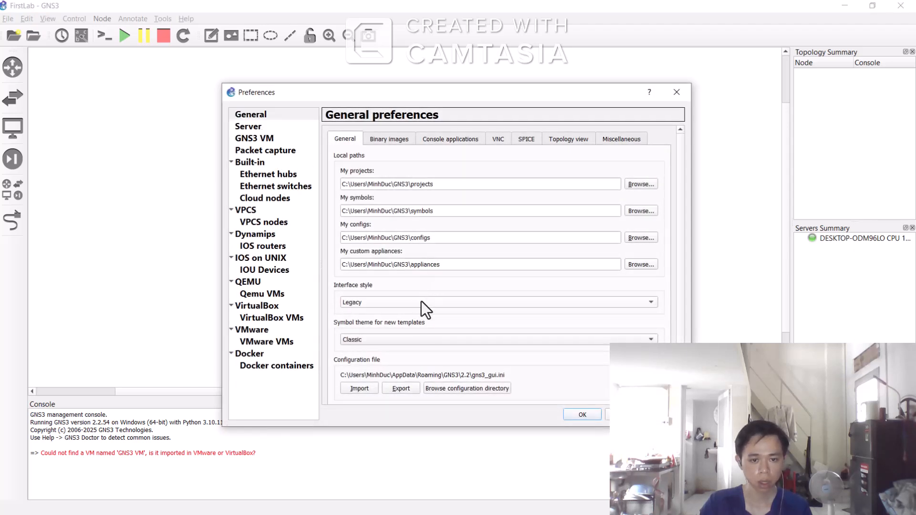
pyautogui.click(381, 302)
pyautogui.click(377, 292)
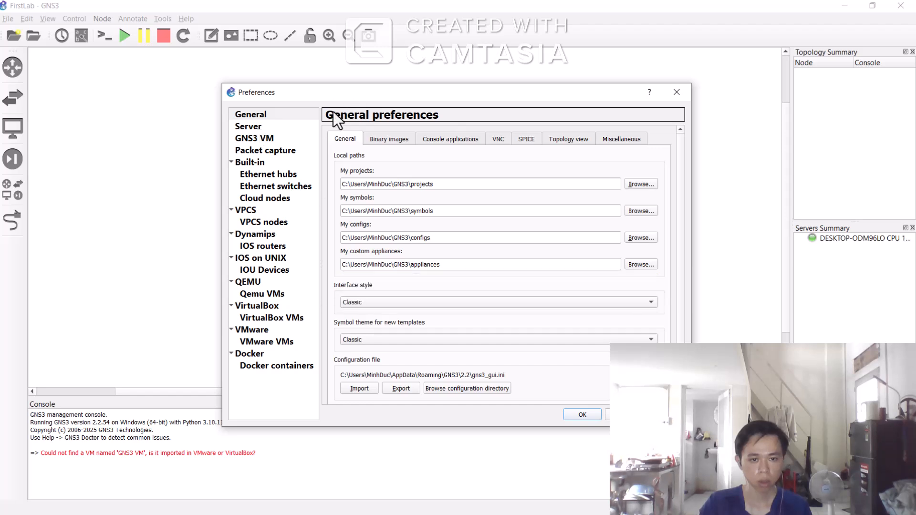
pyautogui.click(384, 140)
pyautogui.click(446, 138)
pyautogui.click(504, 139)
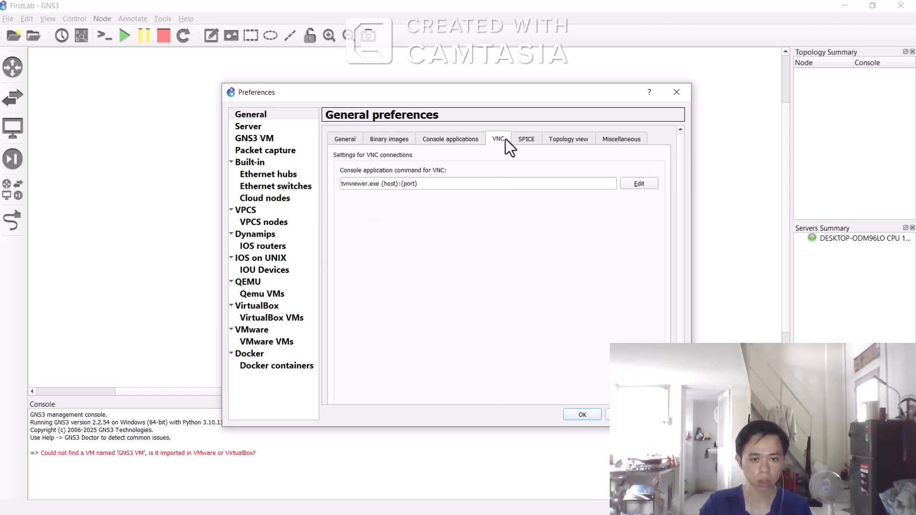
pyautogui.click(526, 139)
pyautogui.click(563, 139)
pyautogui.click(618, 139)
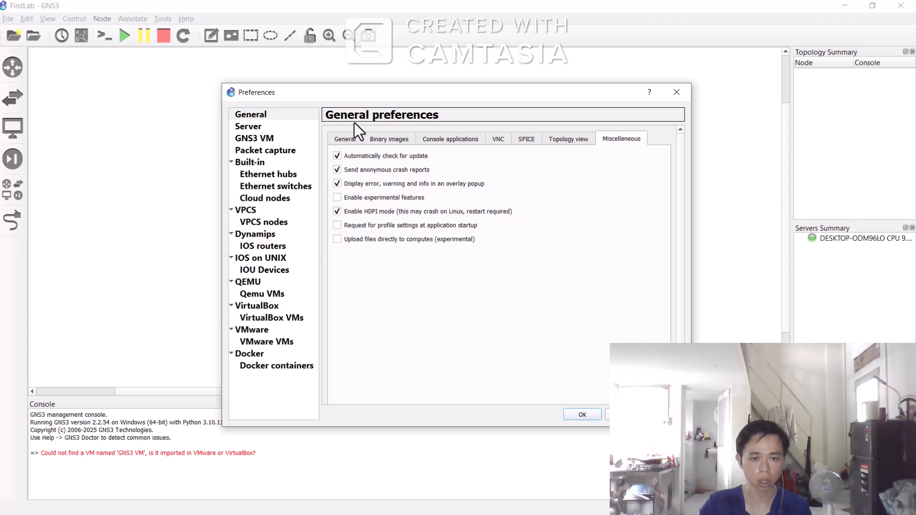
# Step: Open the Server preferences and check the GNS3 VM's IP address in its VMware console
pyautogui.click(243, 126)
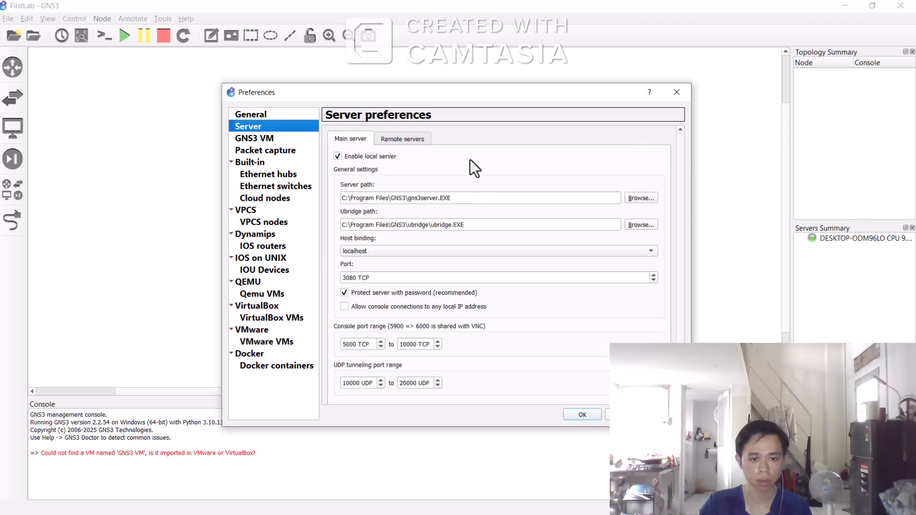
pyautogui.moveTo(456, 92); pyautogui.dragTo(443, 76)
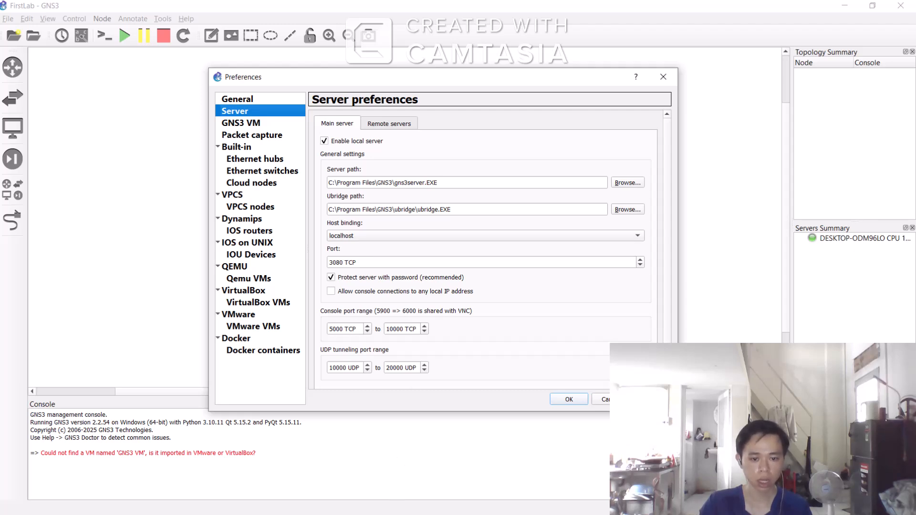
pyautogui.press('super')
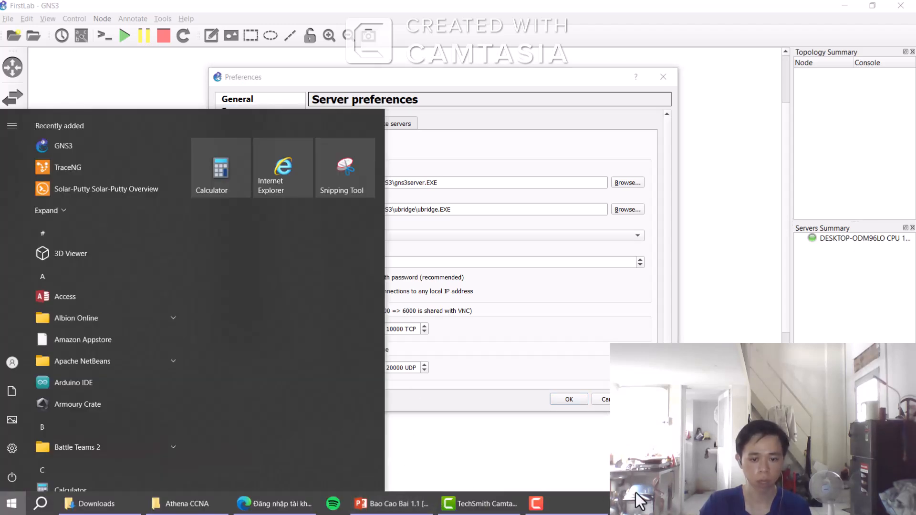
pyautogui.click(741, 506)
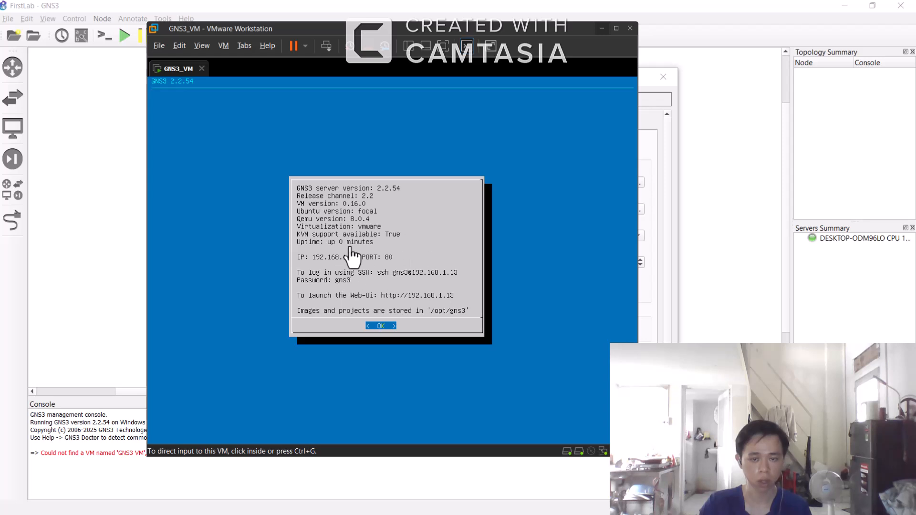
pyautogui.click(601, 28)
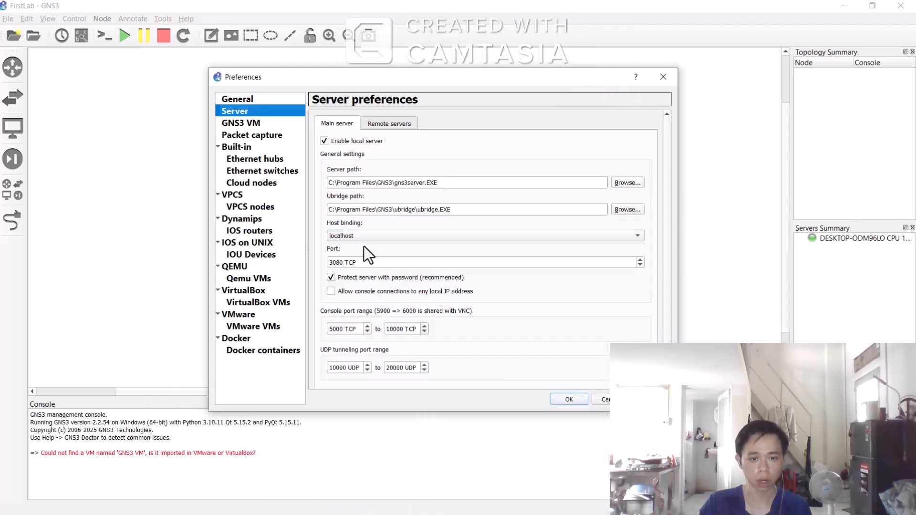
# Step: Set the local server's host binding to 192.168.1.10 and confirm the preferences
pyautogui.click(357, 239)
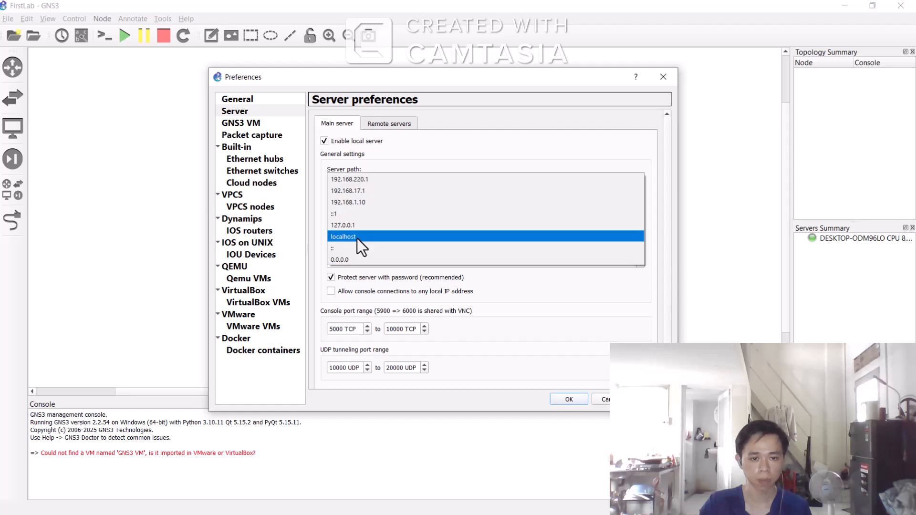
pyautogui.click(370, 202)
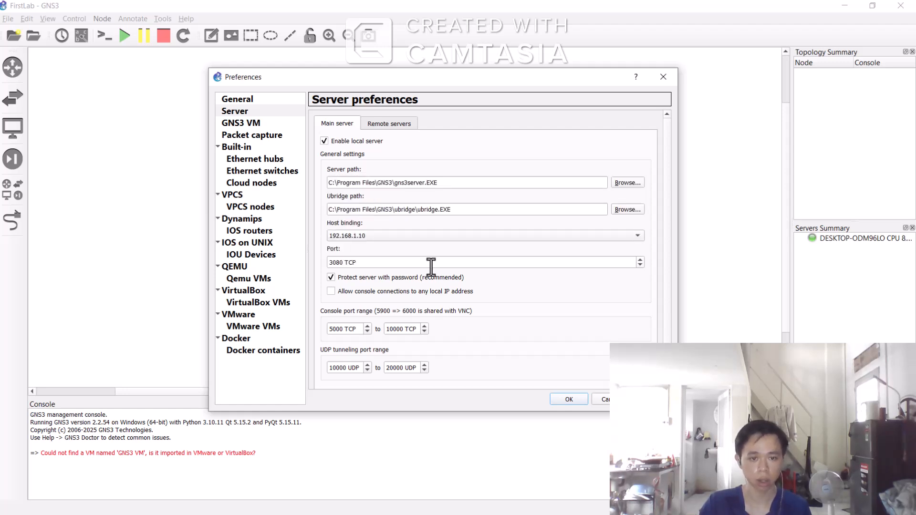
pyautogui.click(651, 403)
pyautogui.click(570, 399)
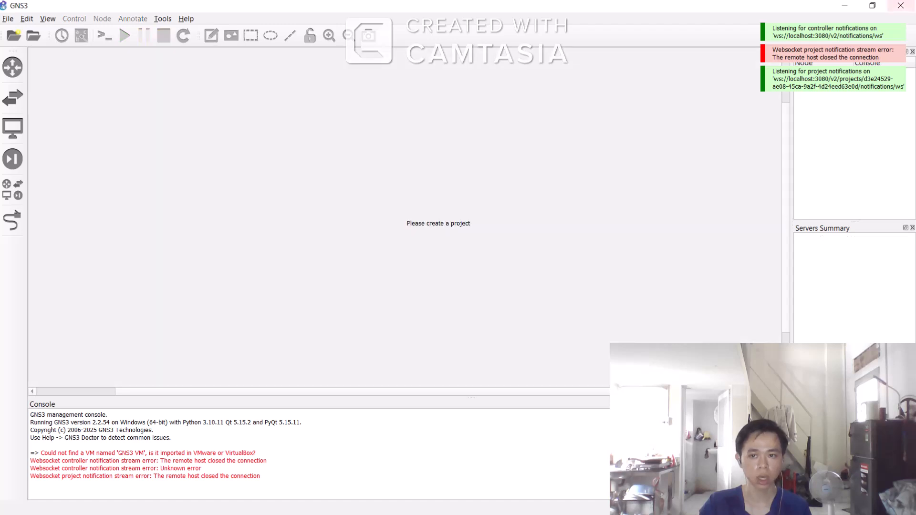
# Step: Try to reopen FirstLab from the recent projects, then close GNS3
pyautogui.click(8, 18)
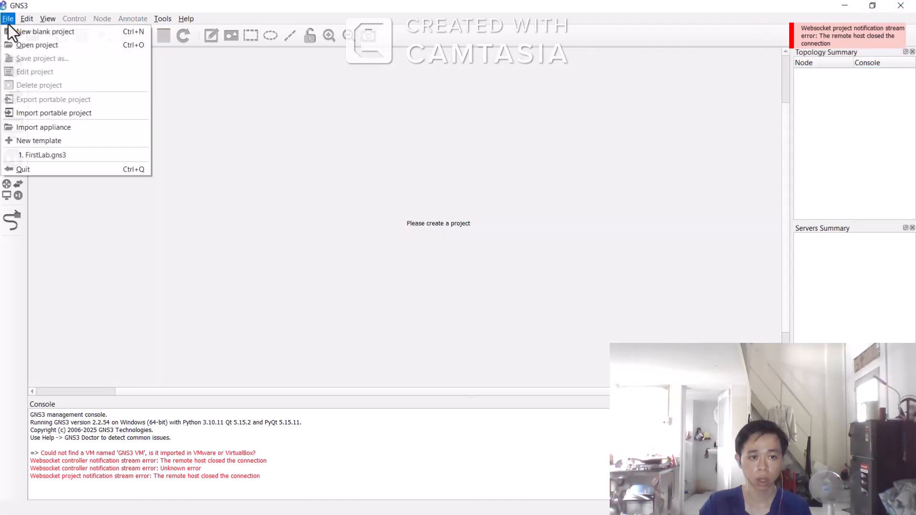
pyautogui.click(65, 156)
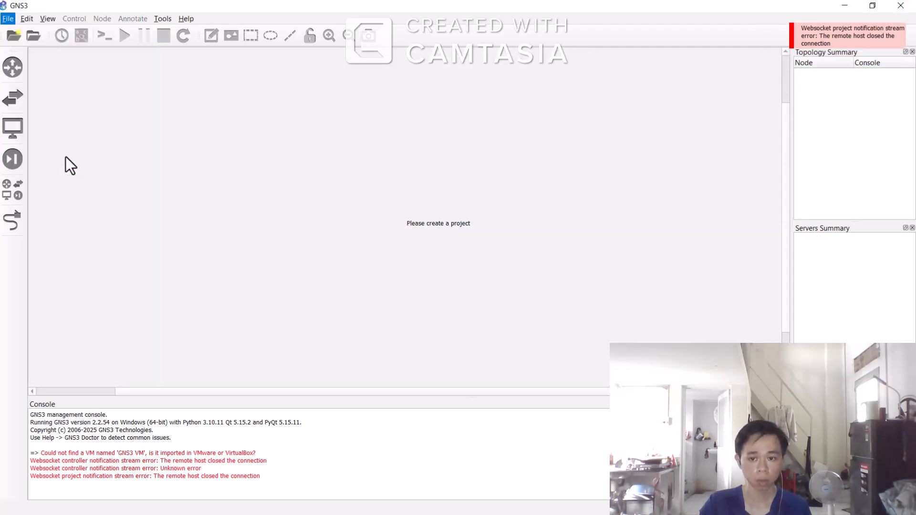
pyautogui.click(508, 276)
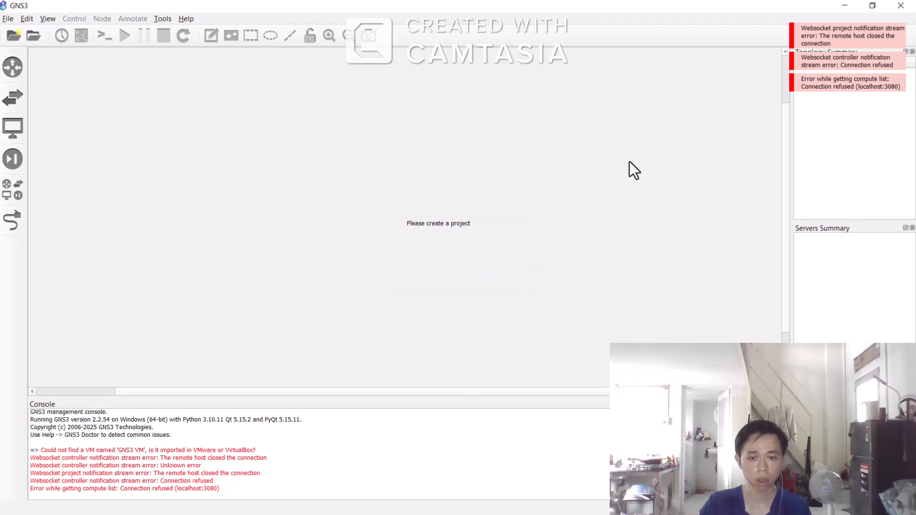
pyautogui.click(901, 5)
# Step: Close VMware Workstation and power off the running GNS3_VM
pyautogui.moveTo(711, 510)
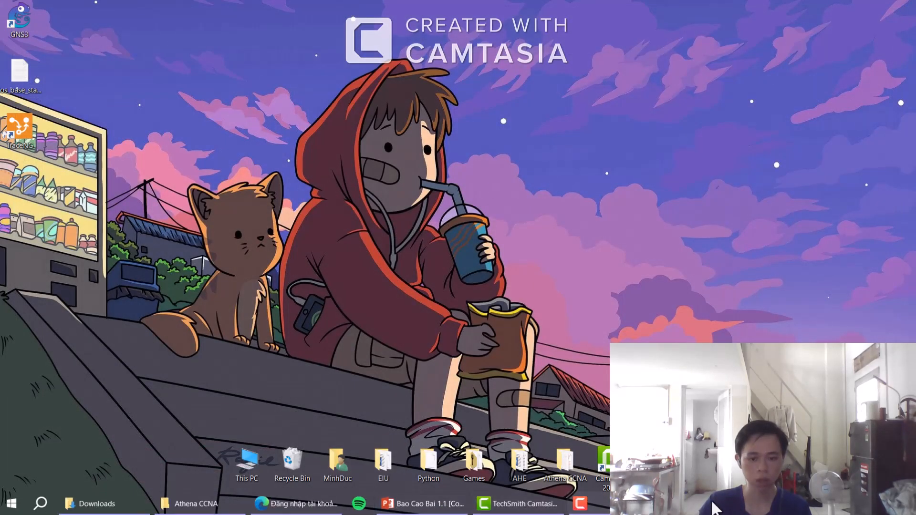
pyautogui.click(708, 503)
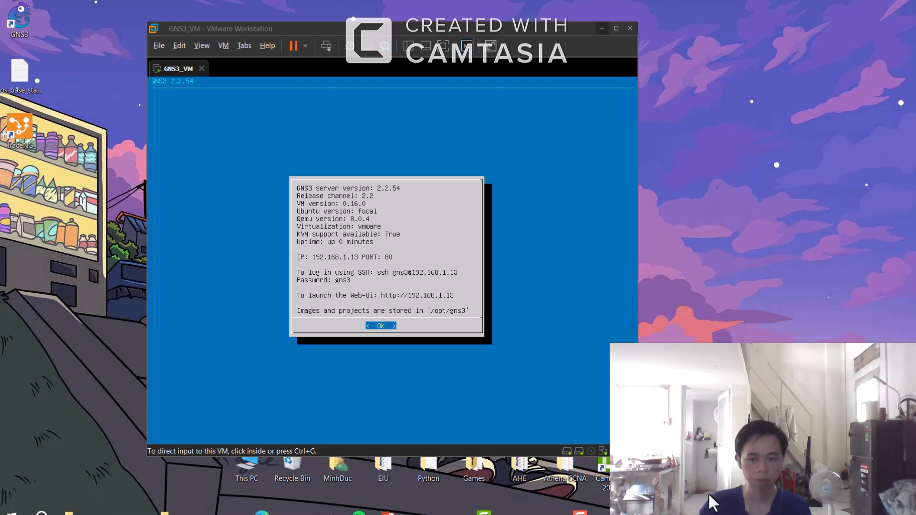
pyautogui.rightClick(711, 497)
pyautogui.click(718, 472)
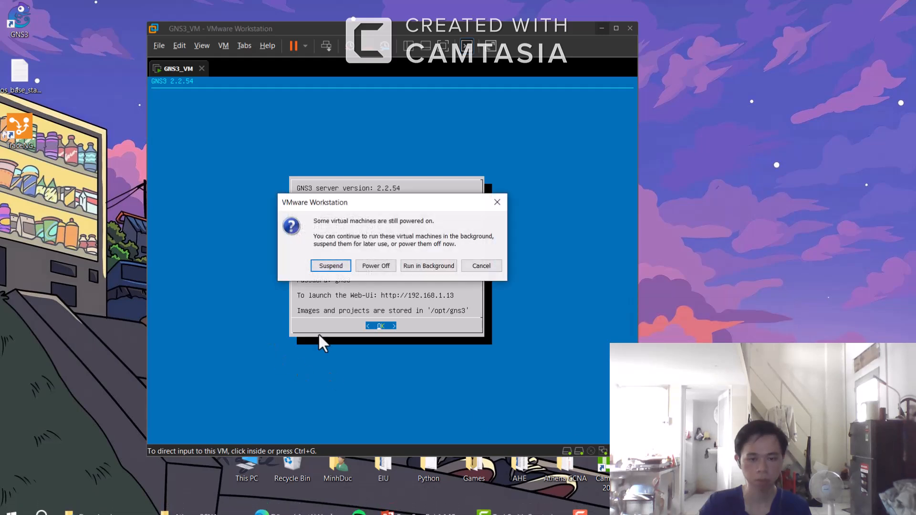
pyautogui.click(368, 268)
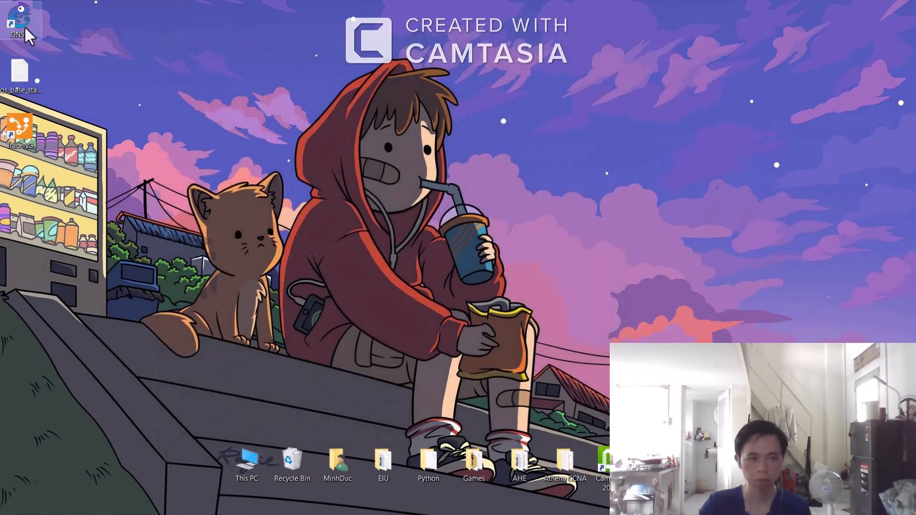
# Step: Relaunch GNS3 from the desktop and dismiss the new project dialog
pyautogui.doubleClick(24, 29)
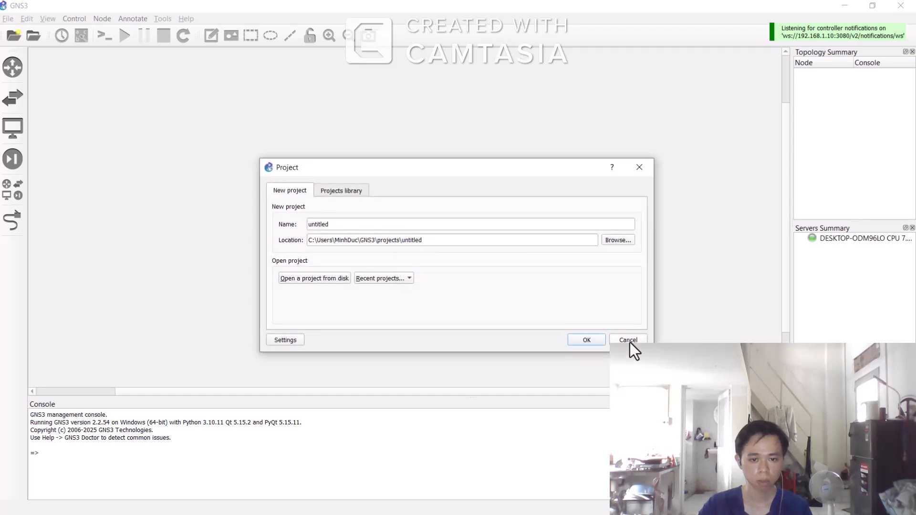
pyautogui.click(635, 173)
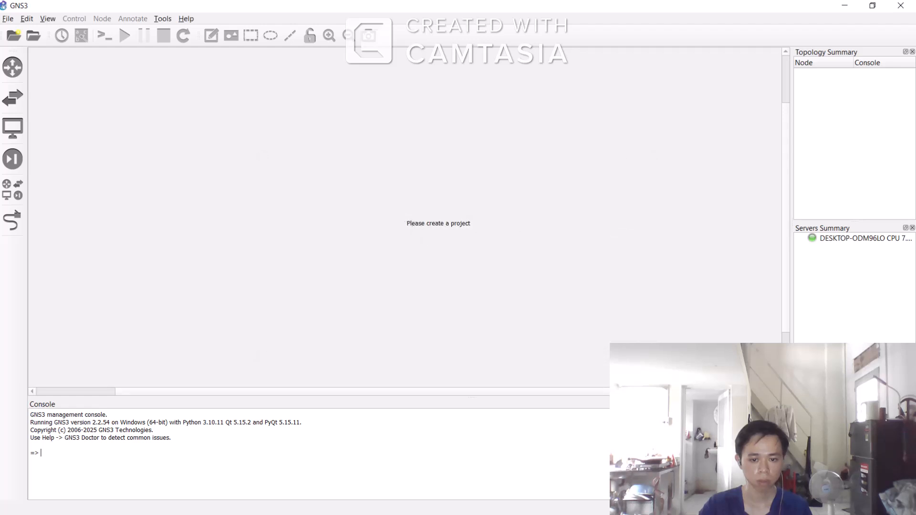
pyautogui.press('super')
pyautogui.click(590, 209)
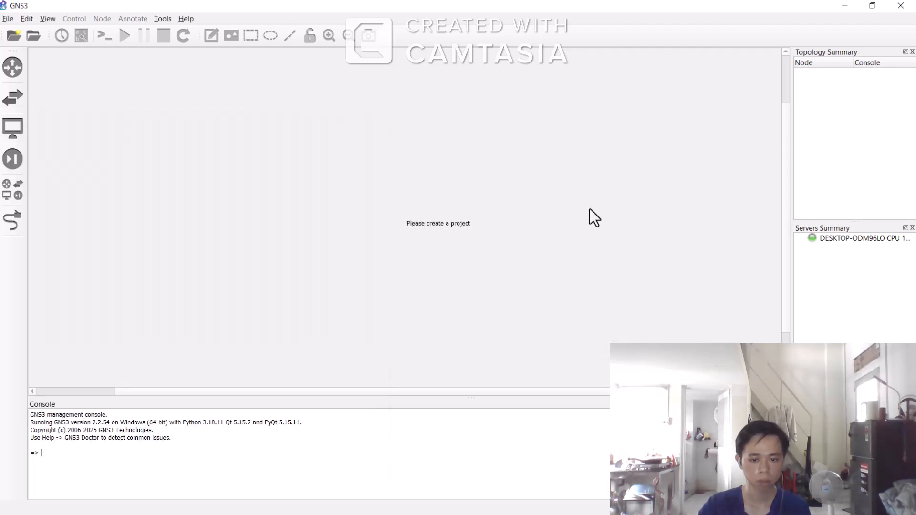
pyautogui.press('super')
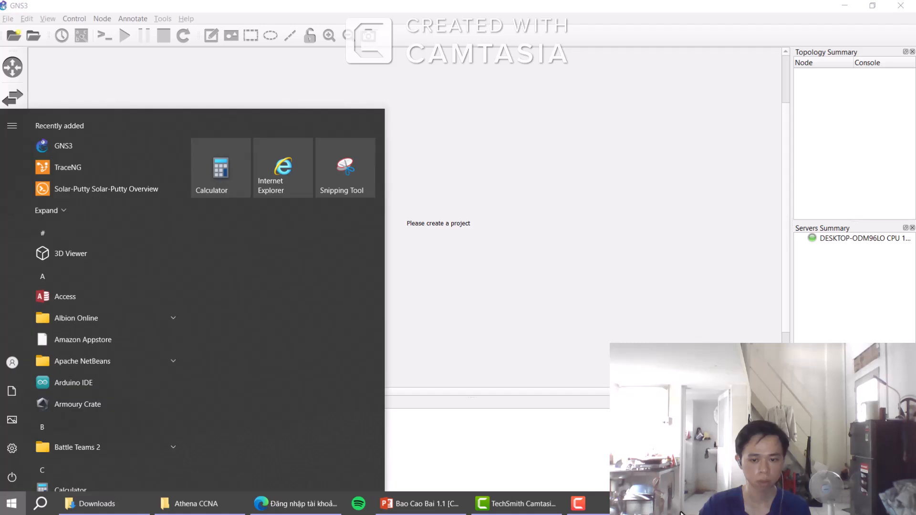
pyautogui.rightClick(674, 504)
pyautogui.click(580, 436)
pyautogui.click(541, 301)
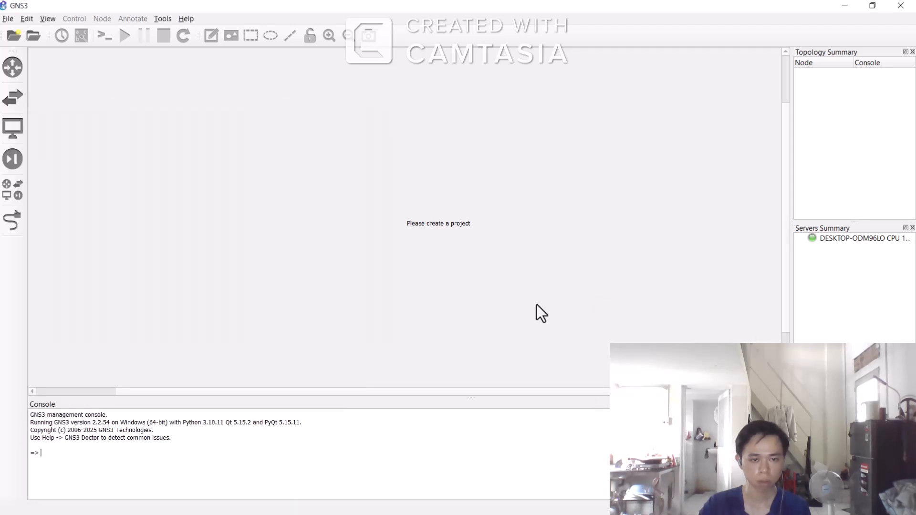
# Step: In GNS3 VM preferences, enable the GNS3 VM with the VMware Workstation engine, select GNS3_VM as the VM name, and apply
pyautogui.click(9, 19)
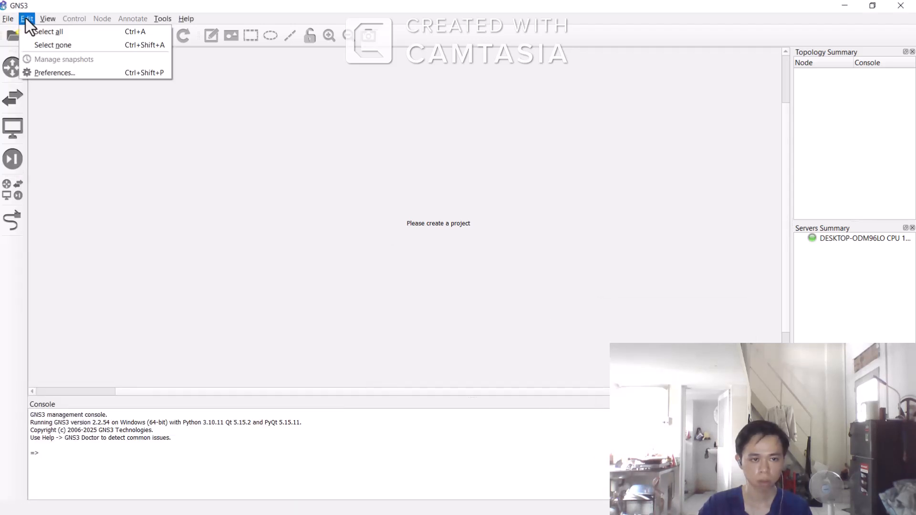
pyautogui.click(33, 74)
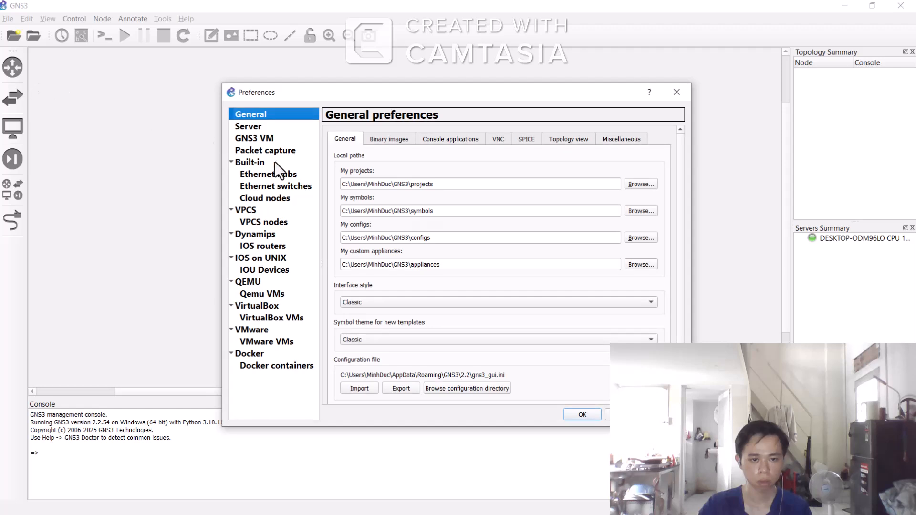
pyautogui.click(272, 150)
pyautogui.click(259, 139)
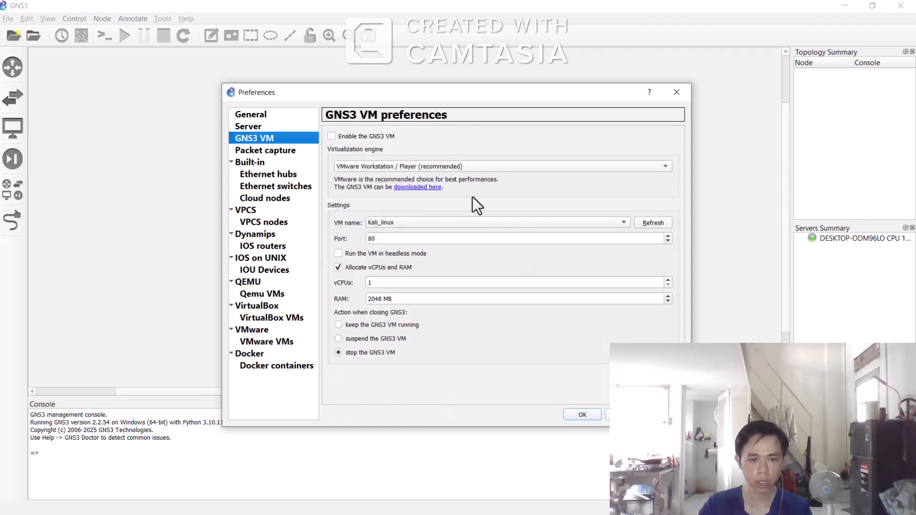
pyautogui.click(331, 135)
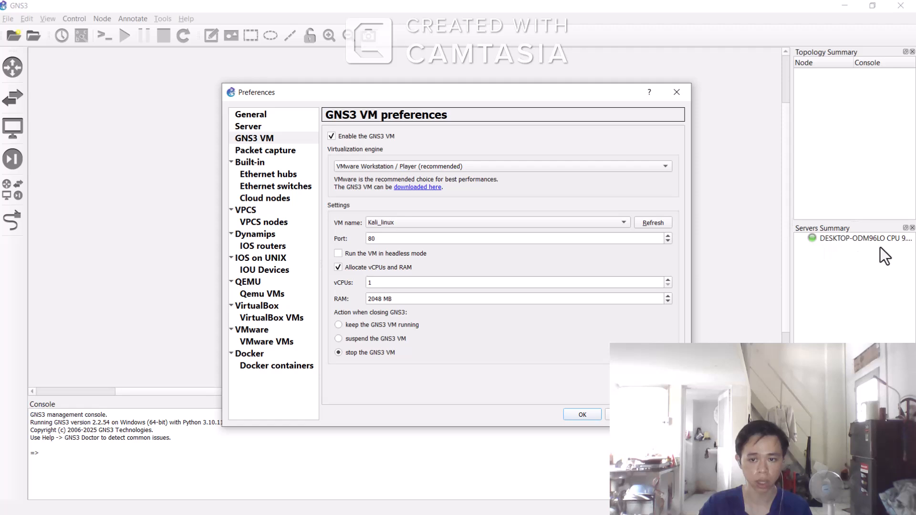
pyautogui.click(456, 166)
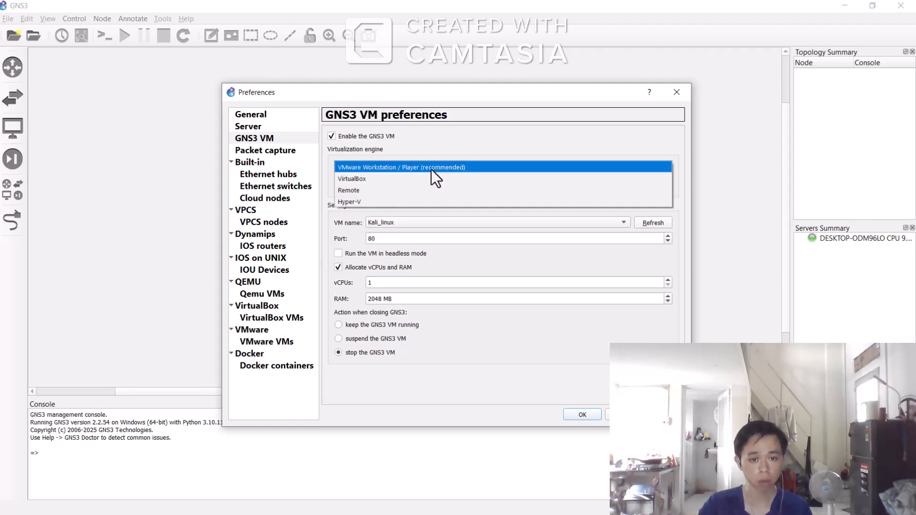
pyautogui.click(411, 167)
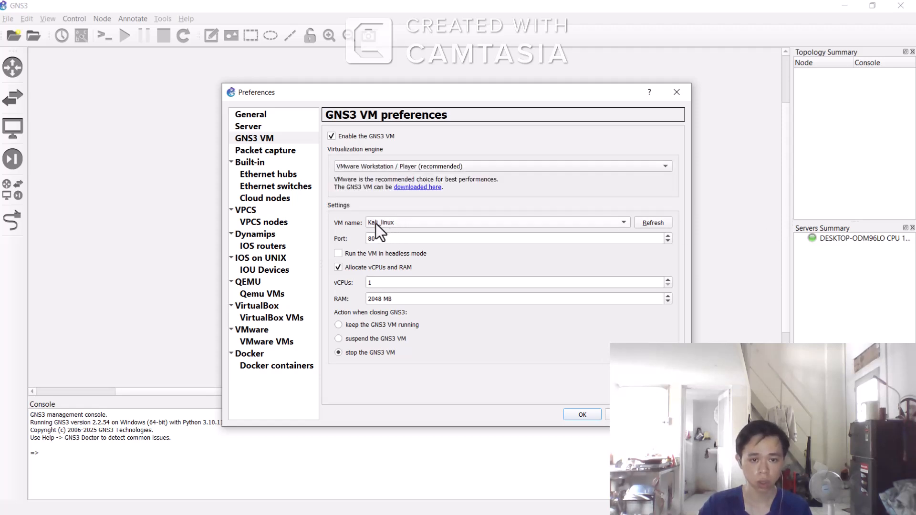
pyautogui.click(407, 221)
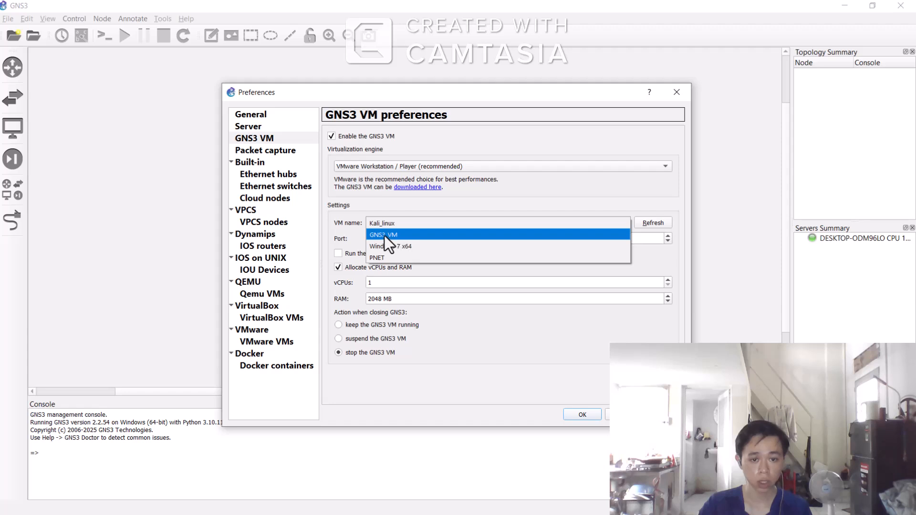
pyautogui.click(400, 235)
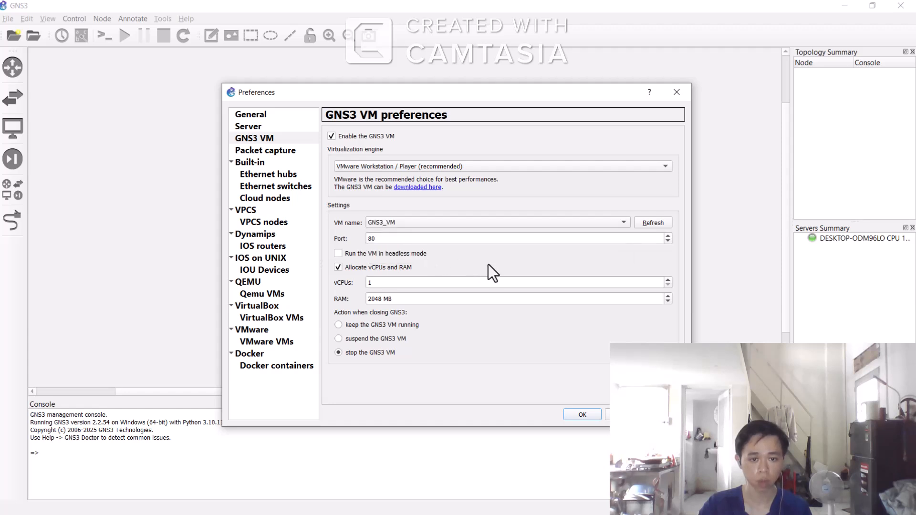
pyautogui.click(666, 417)
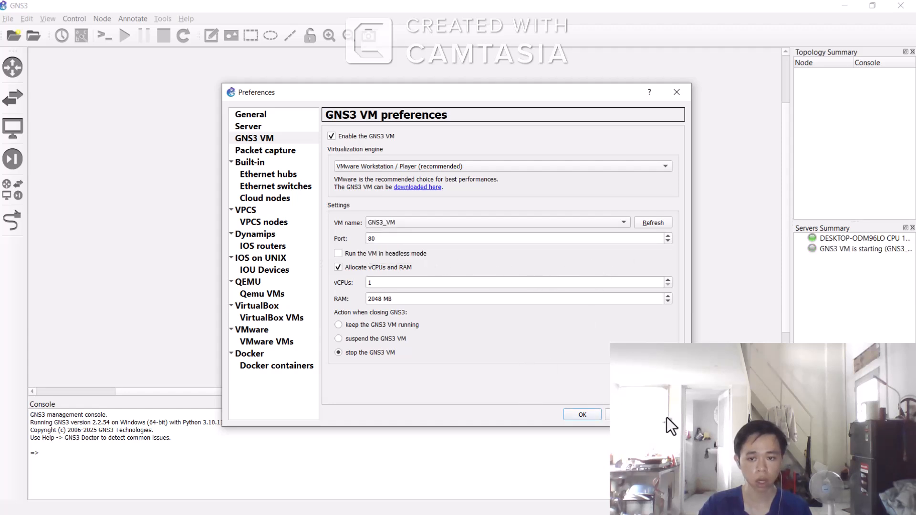
# Step: Apply the GNS3 VM preferences to start GNS3_VM, move its VMware console window aside, and close Preferences
pyautogui.click(580, 415)
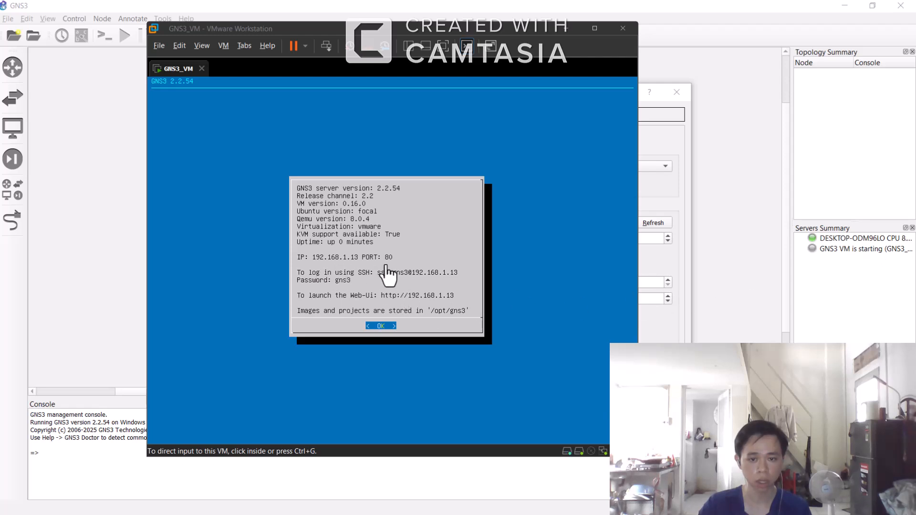
pyautogui.click(567, 30)
pyautogui.click(566, 27)
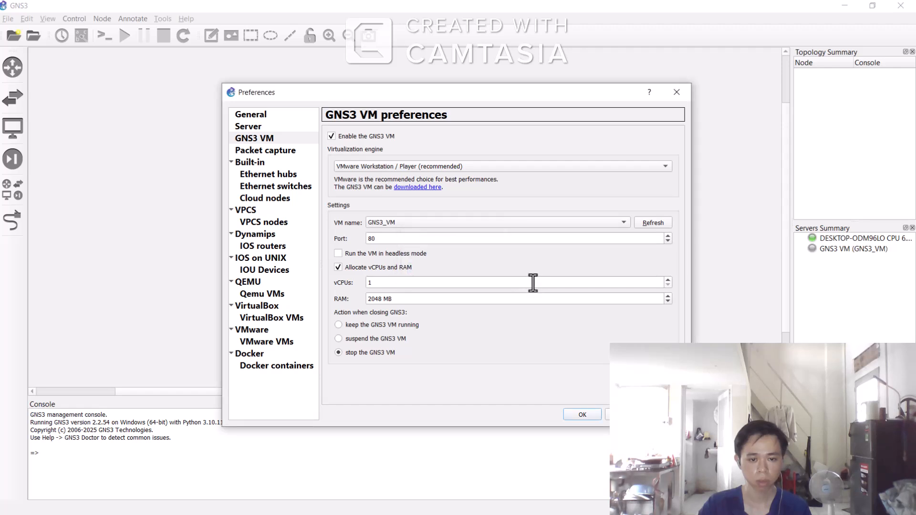
pyautogui.click(583, 415)
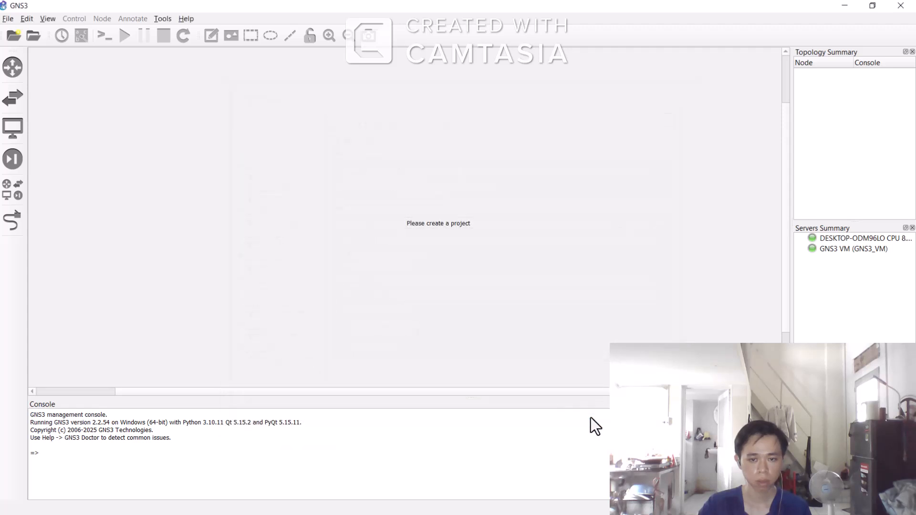
# Step: Open Preferences and browse through its pages back to the GNS3 VM settings, then close the dialog
pyautogui.click(25, 18)
pyautogui.click(69, 83)
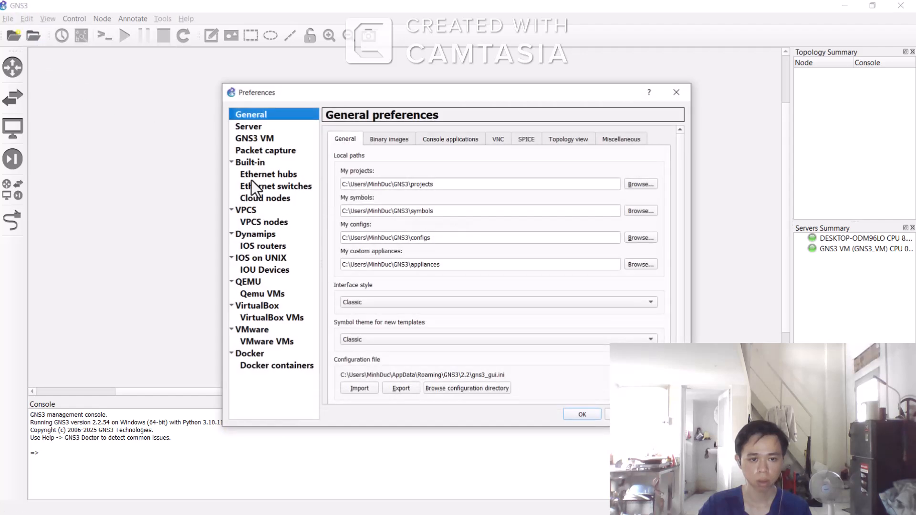
pyautogui.click(267, 246)
pyautogui.click(270, 236)
pyautogui.click(270, 198)
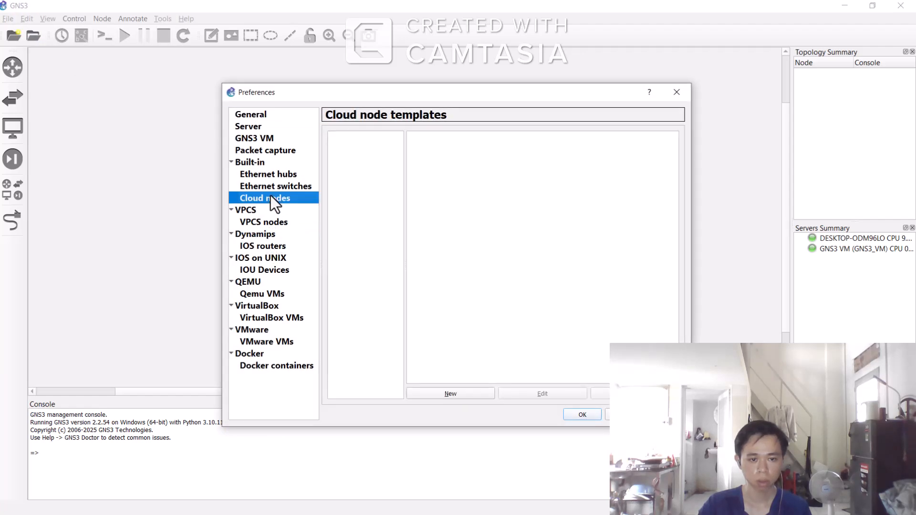
pyautogui.click(272, 186)
pyautogui.click(267, 174)
pyautogui.click(259, 163)
pyautogui.click(266, 150)
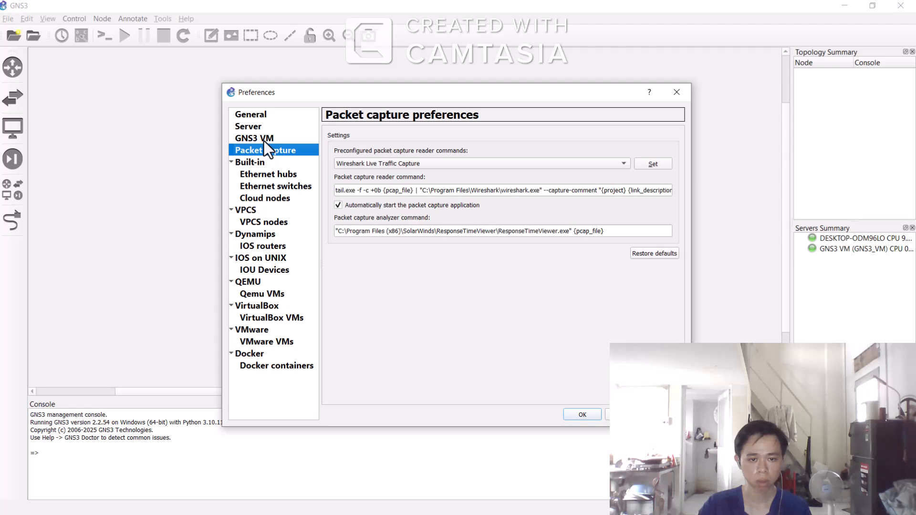
pyautogui.click(265, 140)
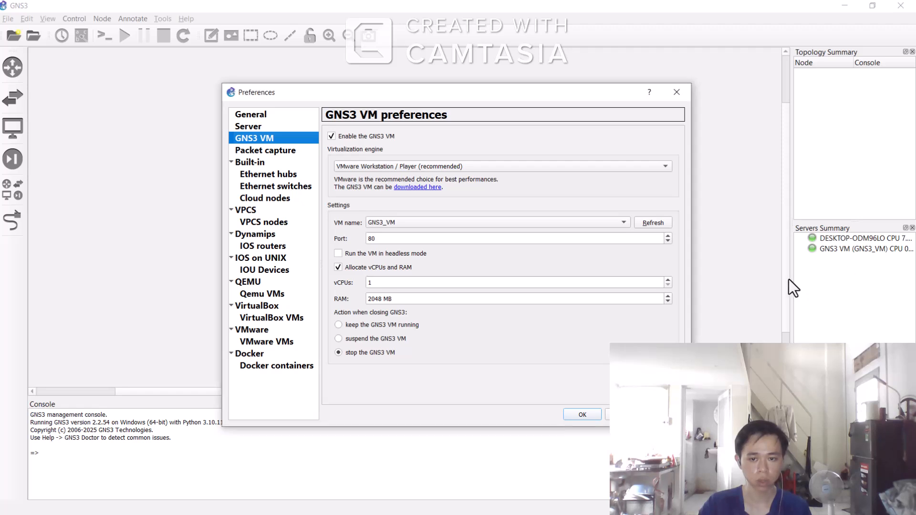
pyautogui.click(676, 93)
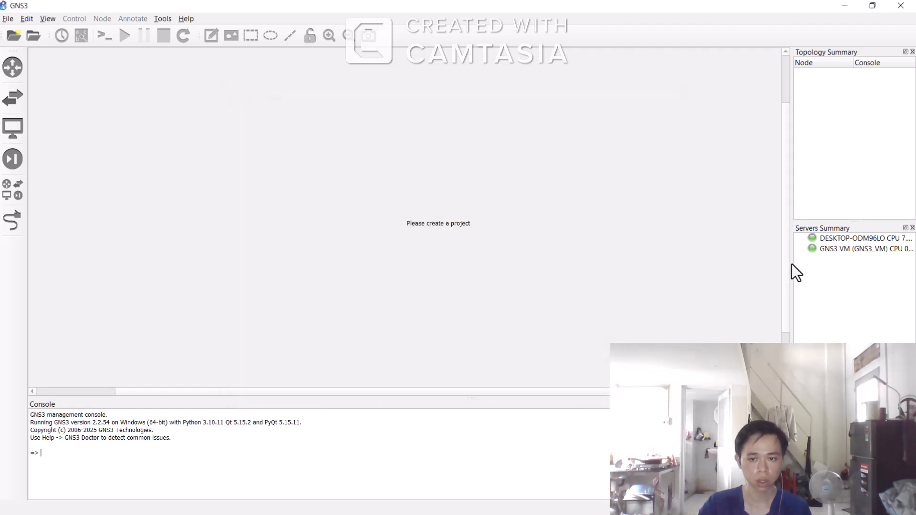
# Step: Widen the Topology and Servers Summary panels and reopen the FirstLab project from the recent projects
pyautogui.moveTo(791, 264); pyautogui.dragTo(635, 255)
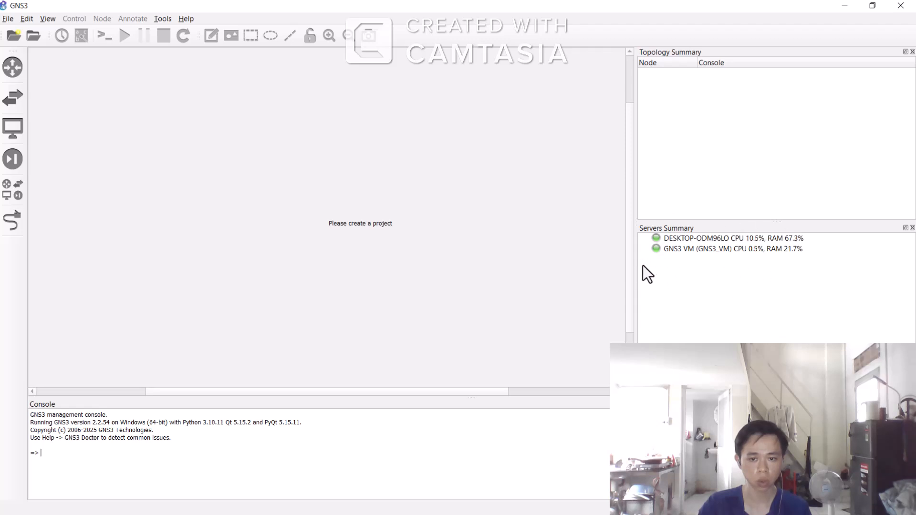
pyautogui.moveTo(637, 265); pyautogui.dragTo(728, 271)
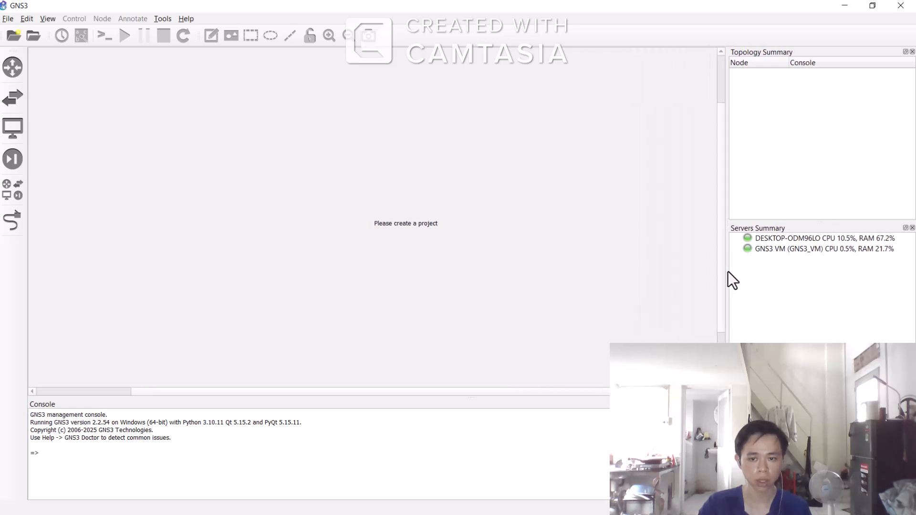
pyautogui.click(8, 19)
pyautogui.click(63, 156)
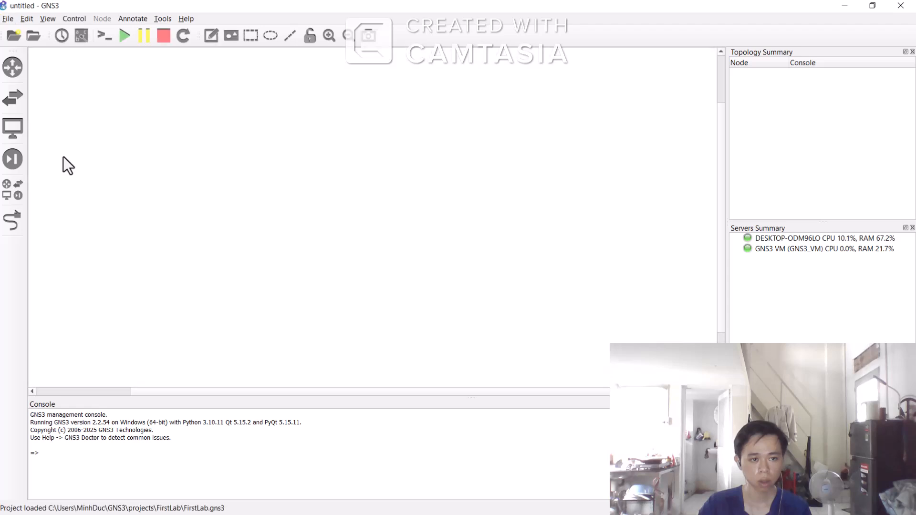
# Step: Open the IOS router templates in Preferences and start a new template running on the local computer
pyautogui.click(27, 18)
pyautogui.click(67, 72)
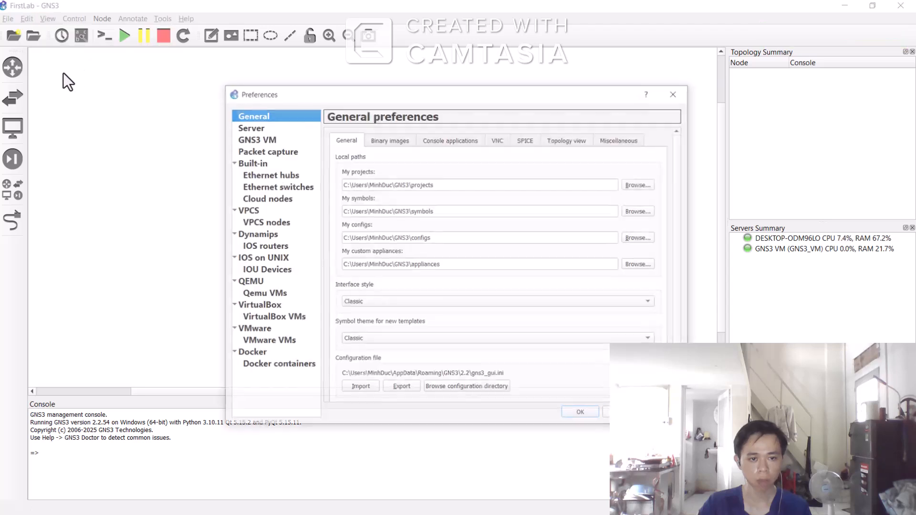
pyautogui.moveTo(415, 87); pyautogui.dragTo(396, 68)
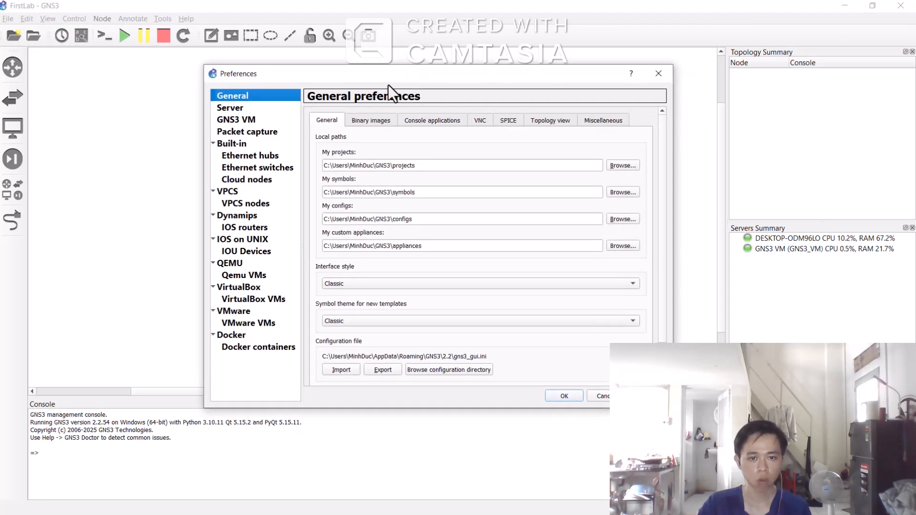
pyautogui.click(254, 216)
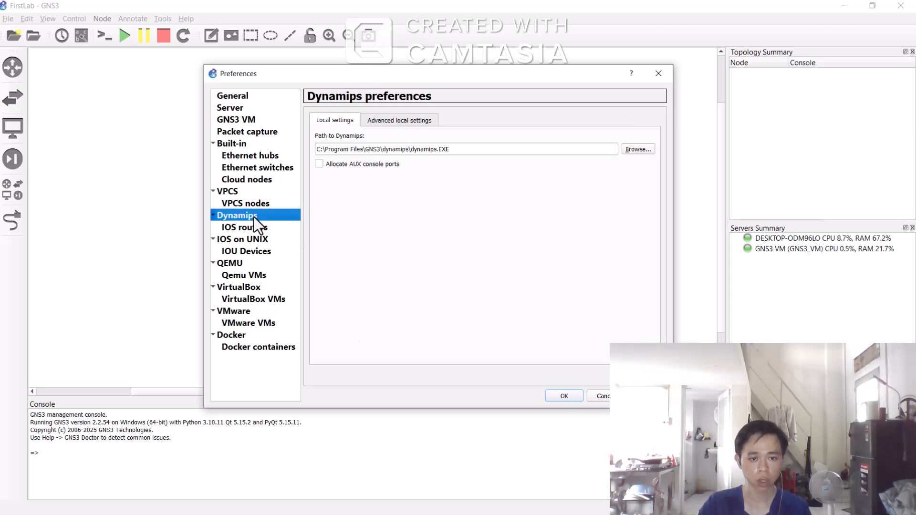
pyautogui.click(249, 226)
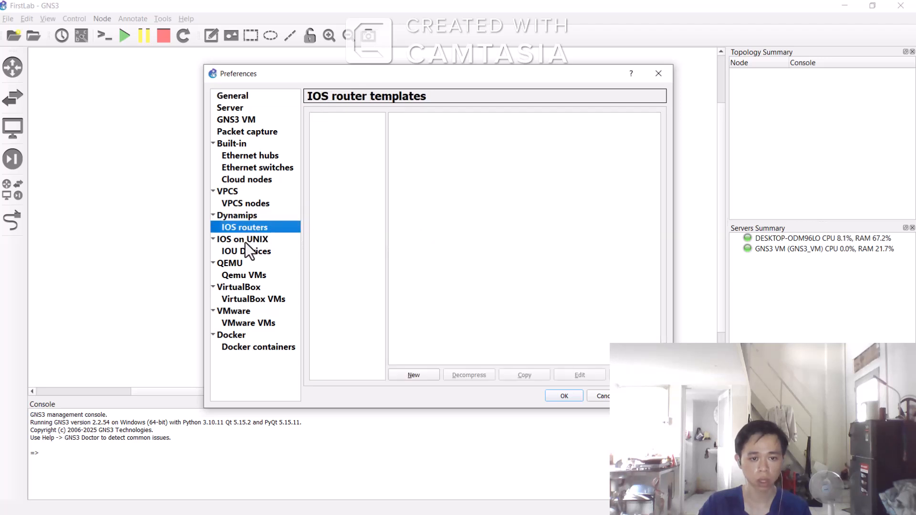
pyautogui.click(245, 240)
pyautogui.click(259, 219)
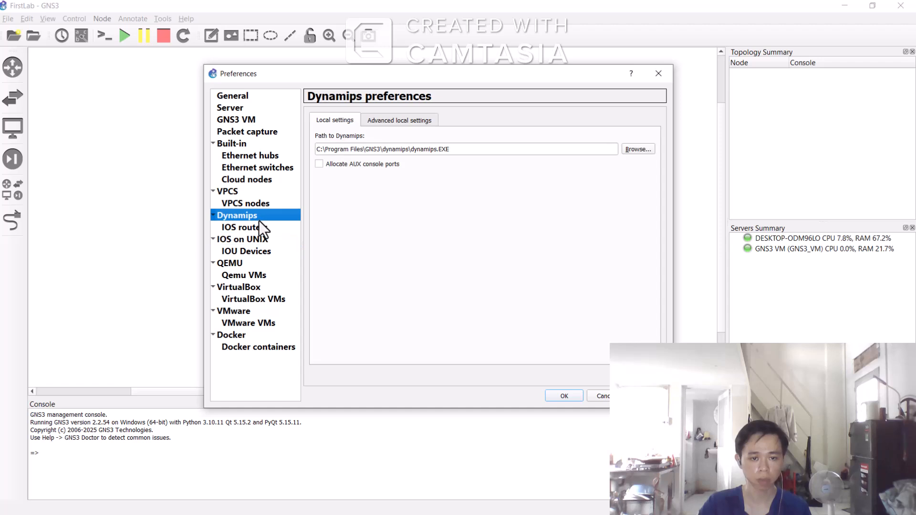
pyautogui.click(268, 229)
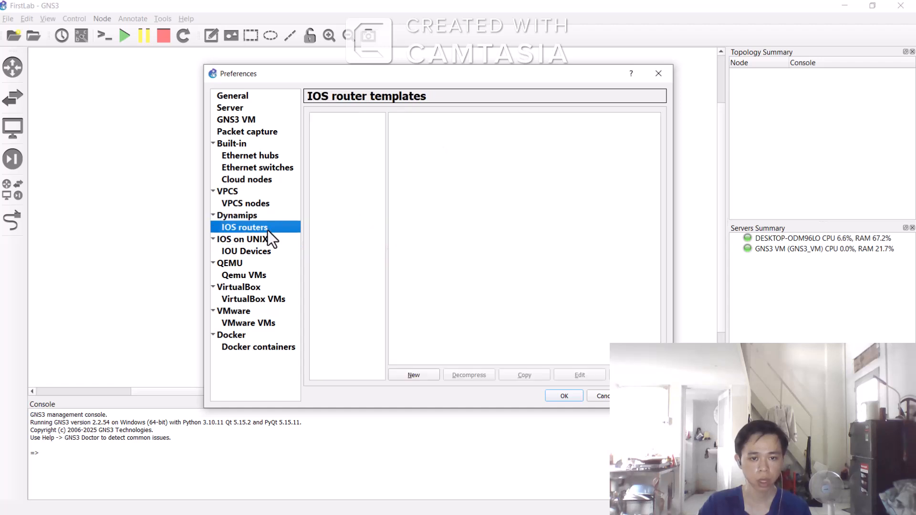
pyautogui.click(424, 376)
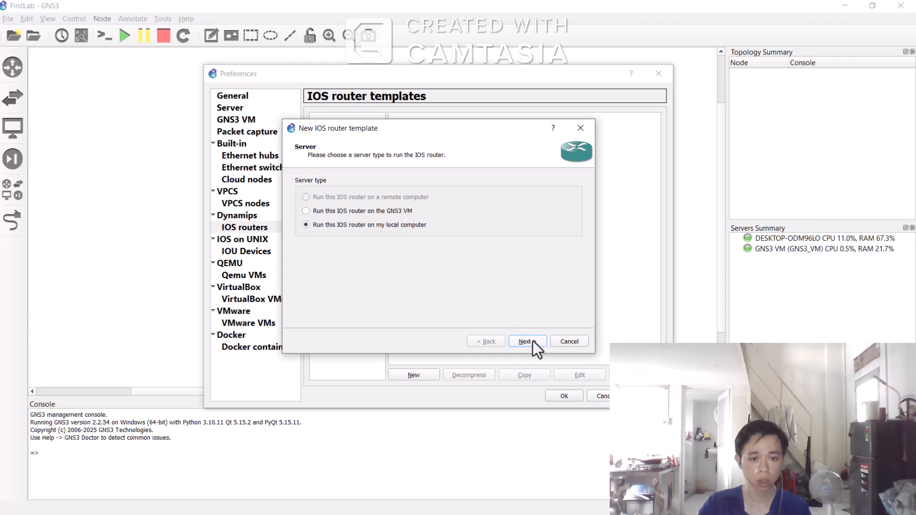
pyautogui.click(533, 341)
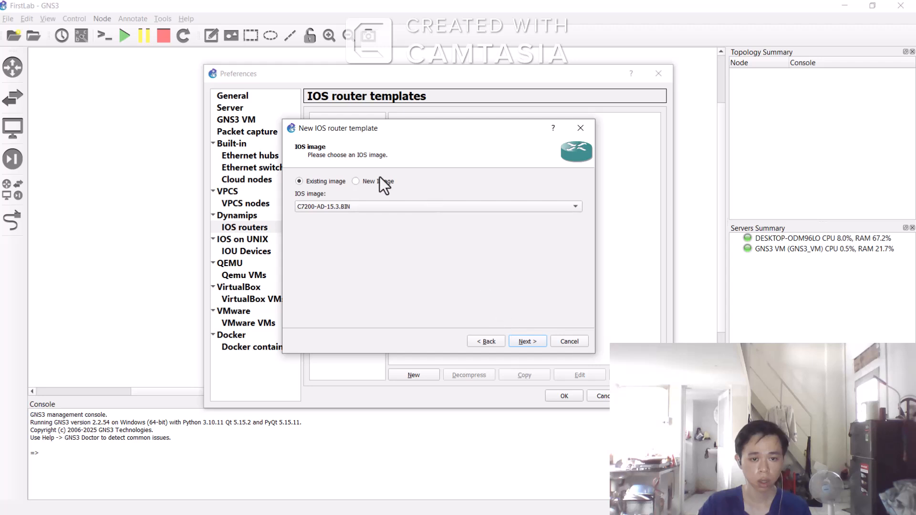
# Step: Choose a new IOS image and select the file C7200-AD-15.3.BIN from the IOS images folder
pyautogui.click(356, 182)
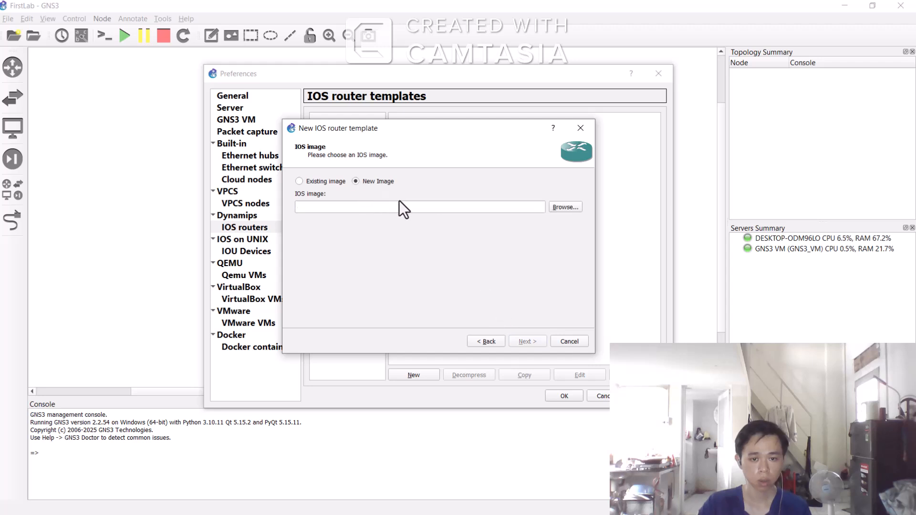
pyautogui.click(567, 207)
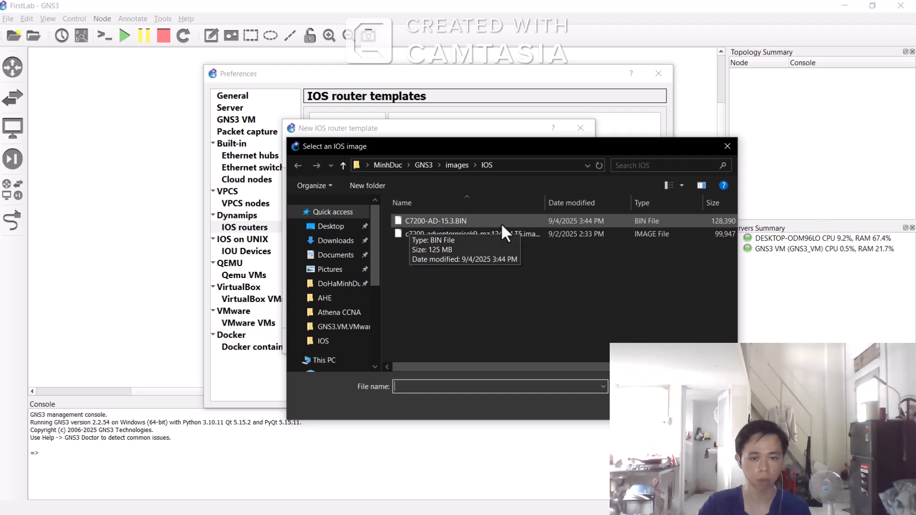
pyautogui.doubleClick(485, 221)
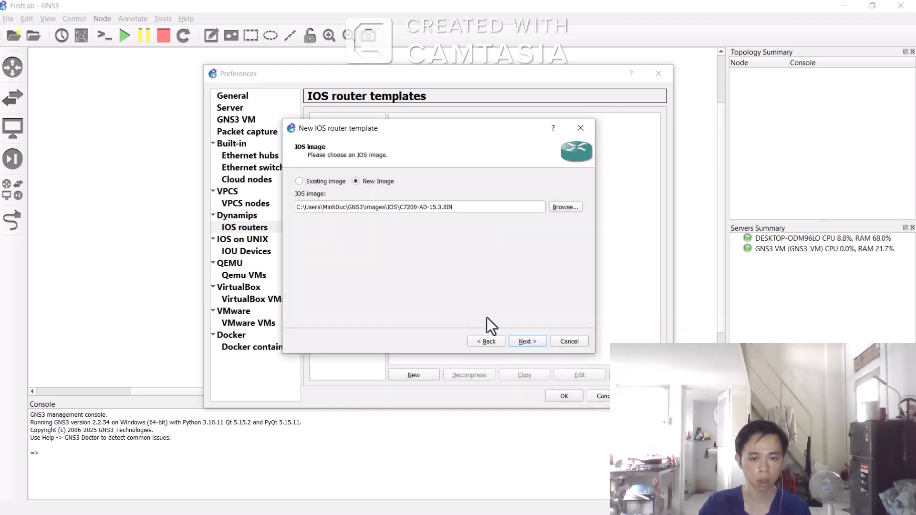
# Step: Keep the name c7200 and platform c7200 and continue through to the network adapters page
pyautogui.click(533, 345)
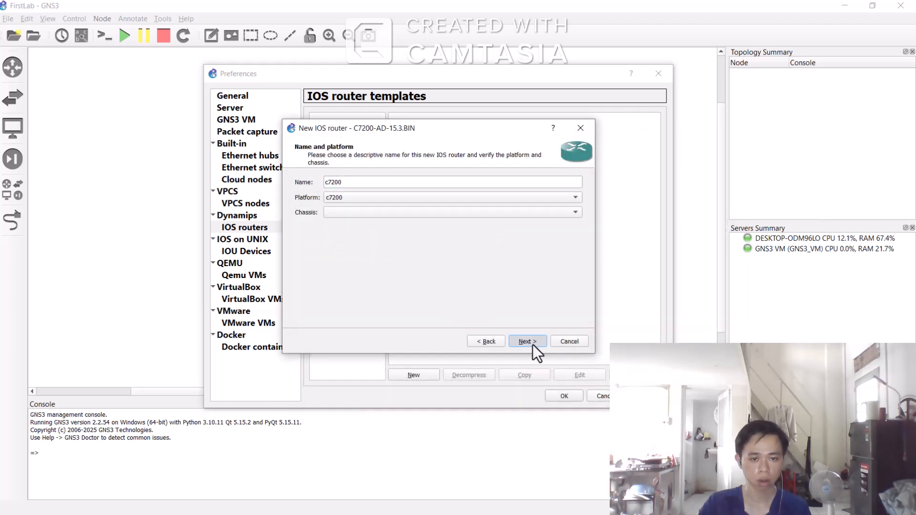
pyautogui.click(532, 345)
pyautogui.click(533, 344)
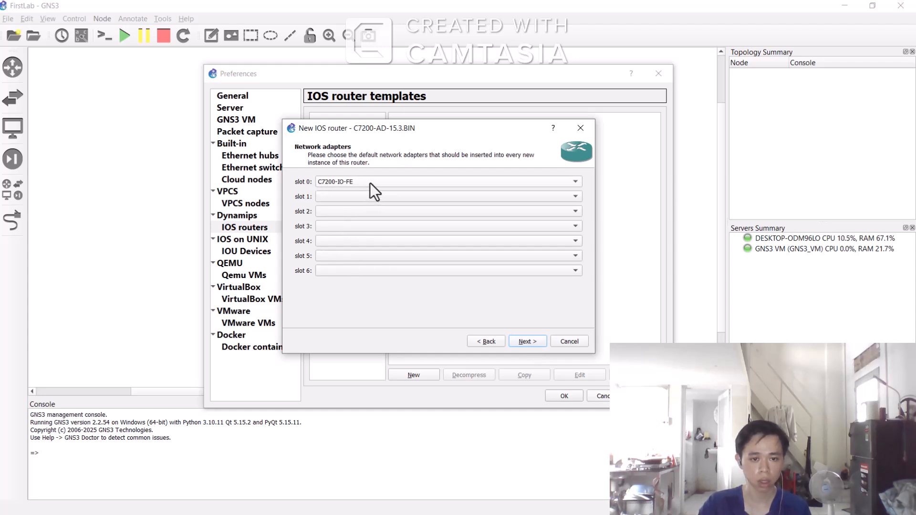
# Step: Set slot 0 to C7200-IO-GE-E, slots 1 and 2 to PA-4T+, and slots 3 and 4 to PA-2FE-TX
pyautogui.click(368, 182)
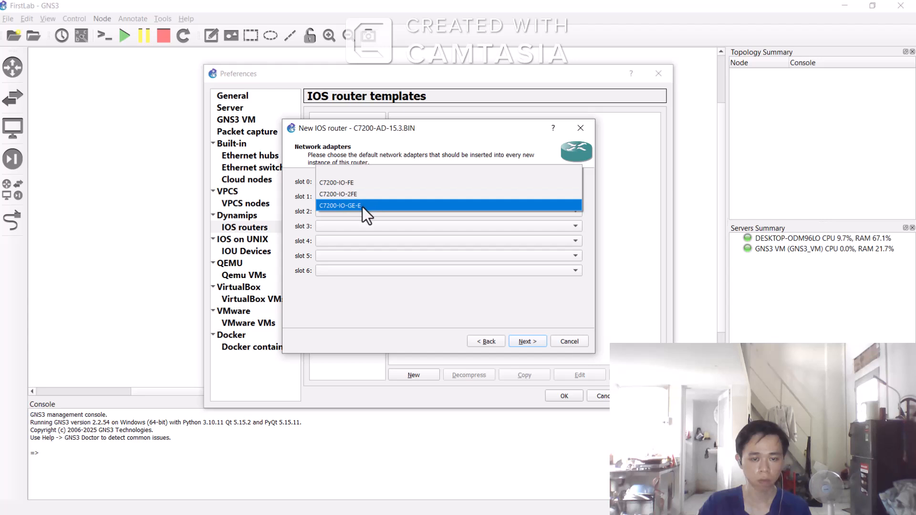
pyautogui.click(363, 206)
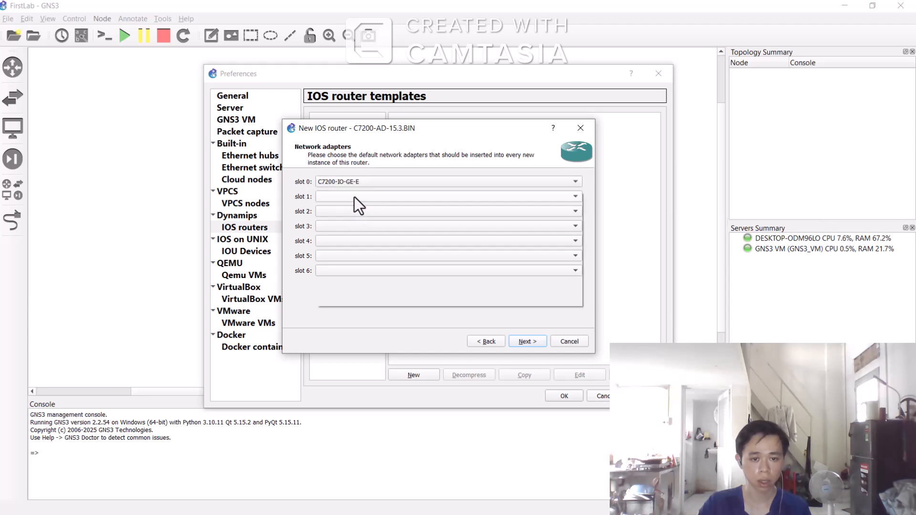
pyautogui.click(354, 197)
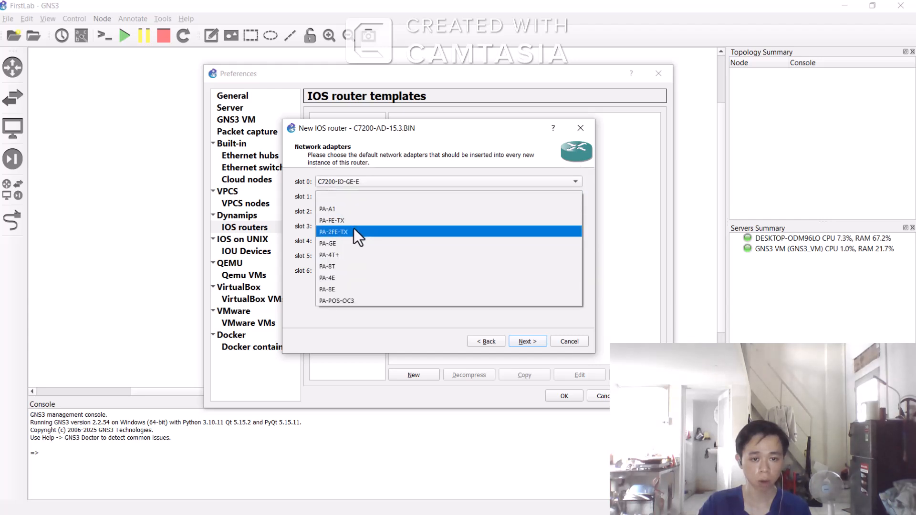
pyautogui.click(346, 253)
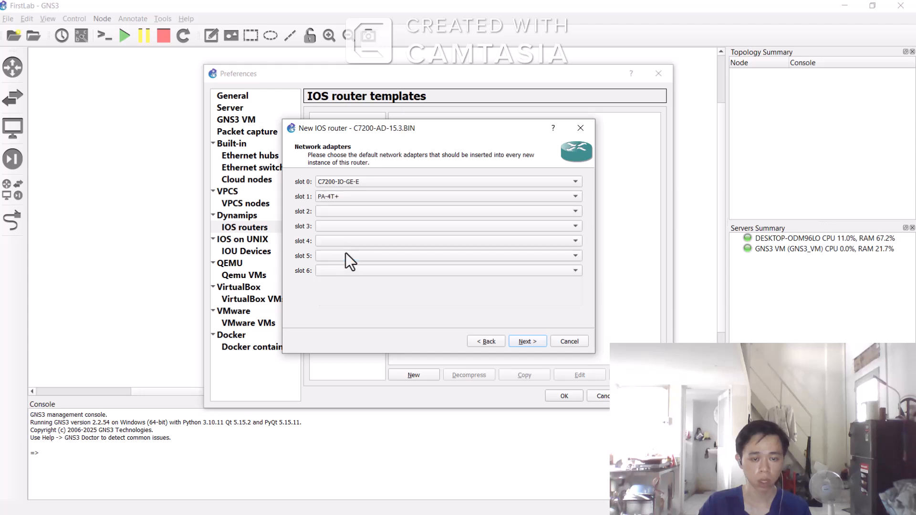
pyautogui.click(348, 212)
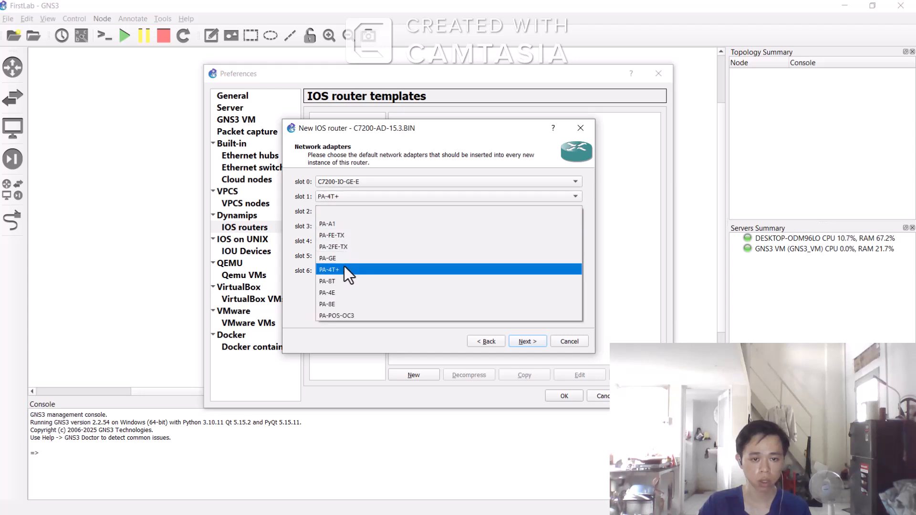
pyautogui.click(345, 270)
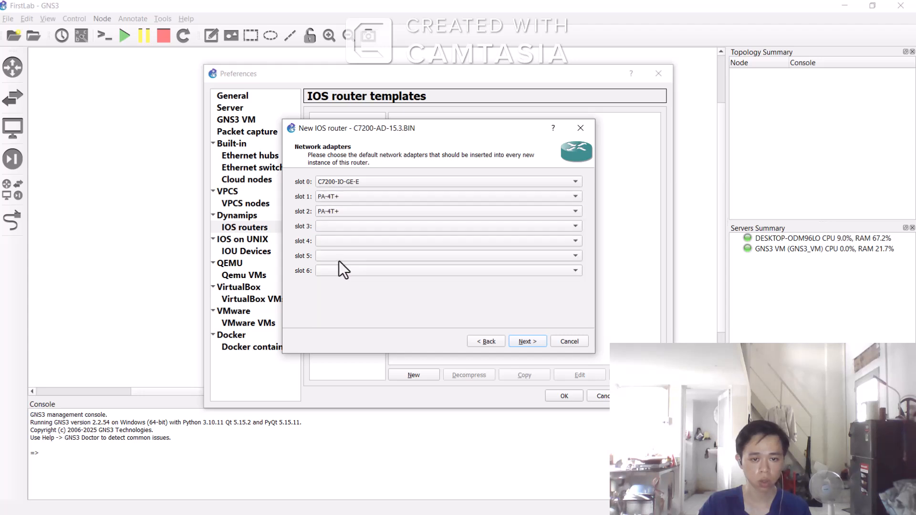
pyautogui.click(340, 227)
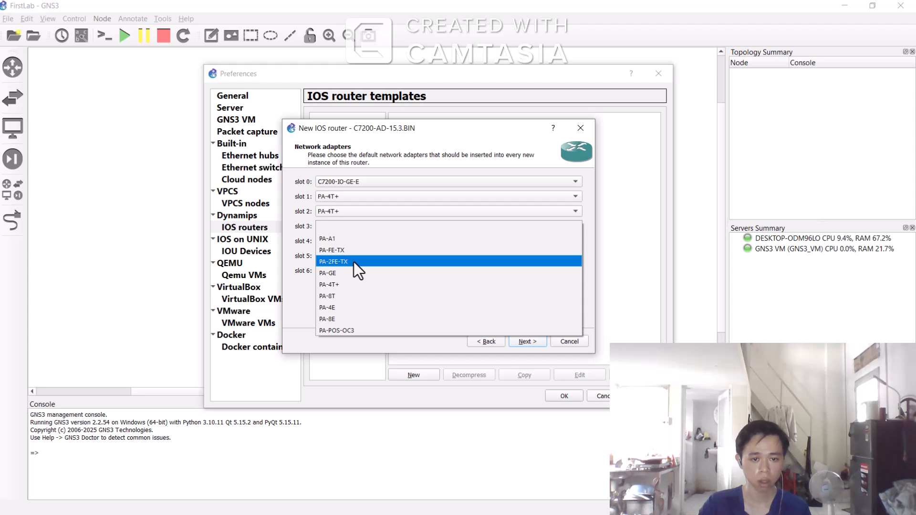
pyautogui.click(354, 262)
pyautogui.click(346, 242)
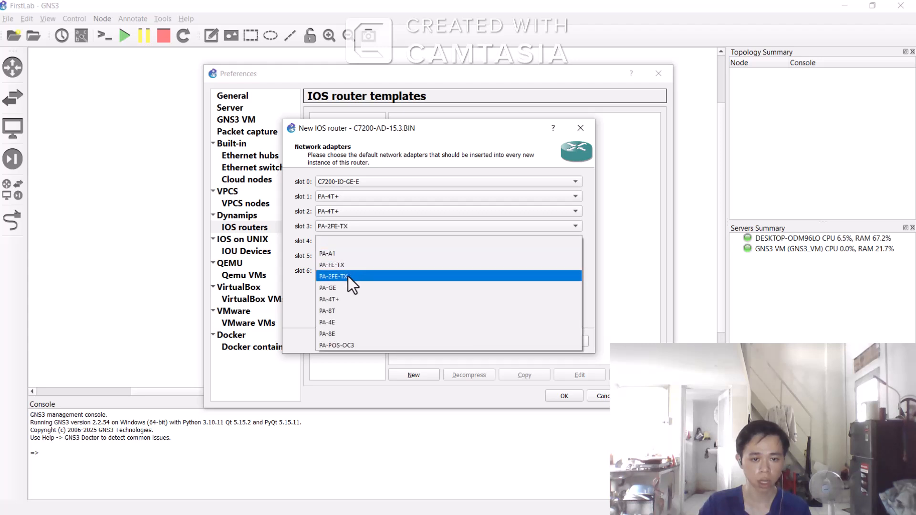
pyautogui.click(347, 277)
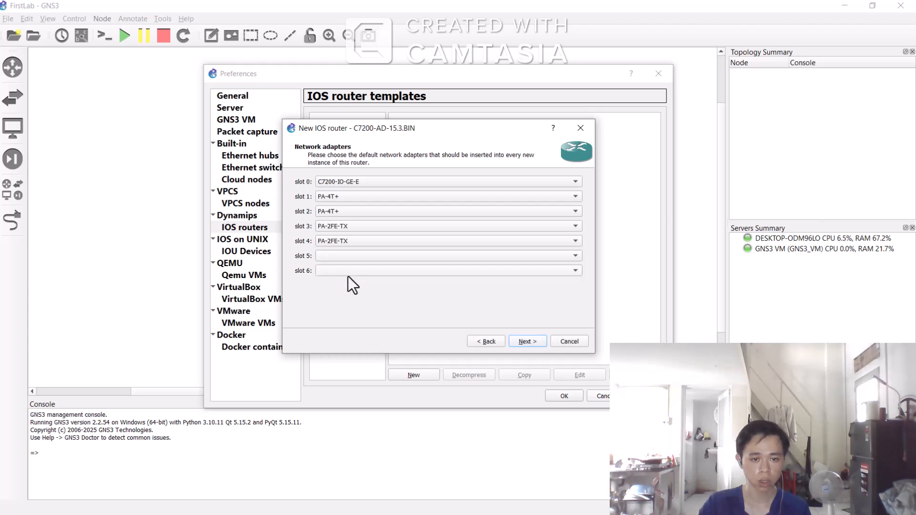
# Step: Continue to the Idle-PC page and run the Idle-PC finder to compute a value
pyautogui.click(533, 343)
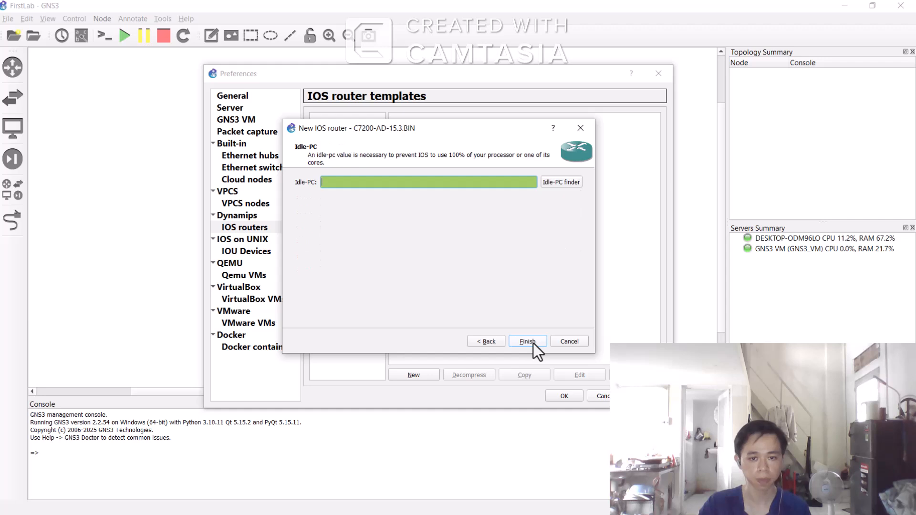
pyautogui.click(561, 183)
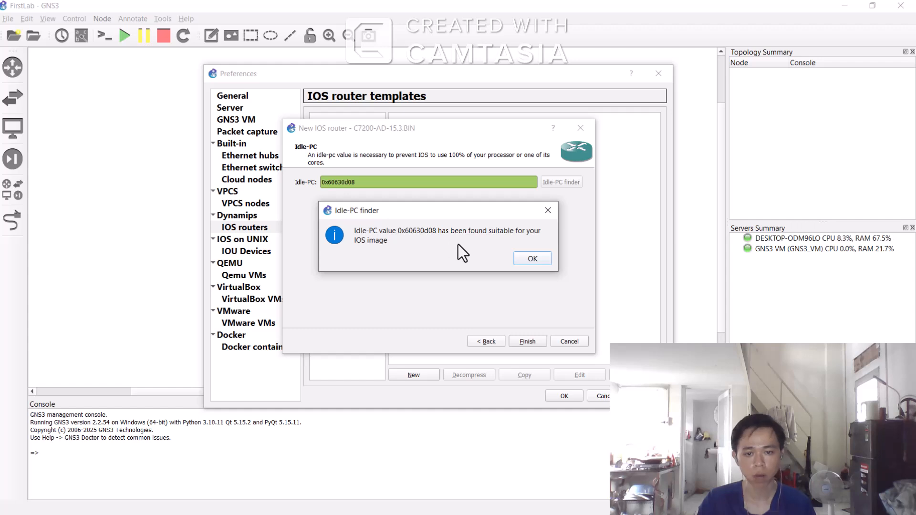
# Step: Accept the found Idle-PC value and finish creating the c7200 IOS router template
pyautogui.click(532, 259)
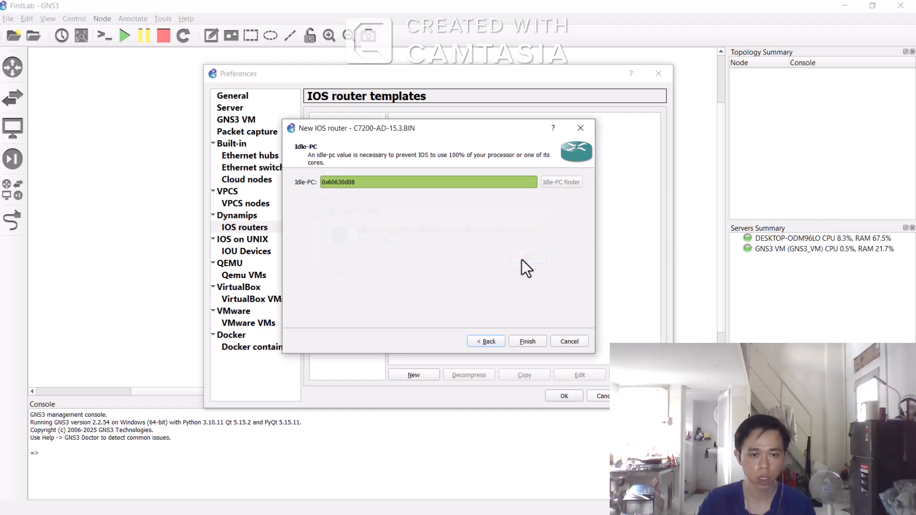
pyautogui.click(527, 341)
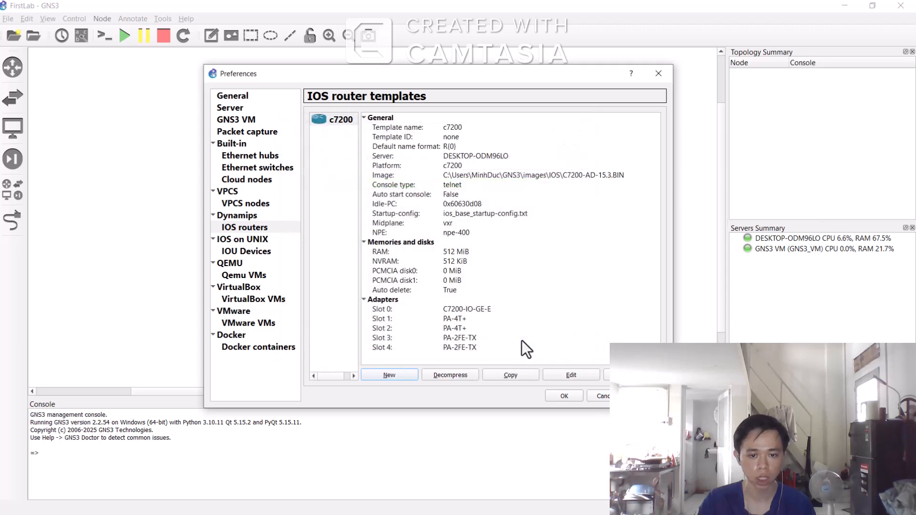
# Step: Load the IOURC licence file from Downloads as the IOU licence in the IOS on UNIX preferences and save
pyautogui.click(265, 240)
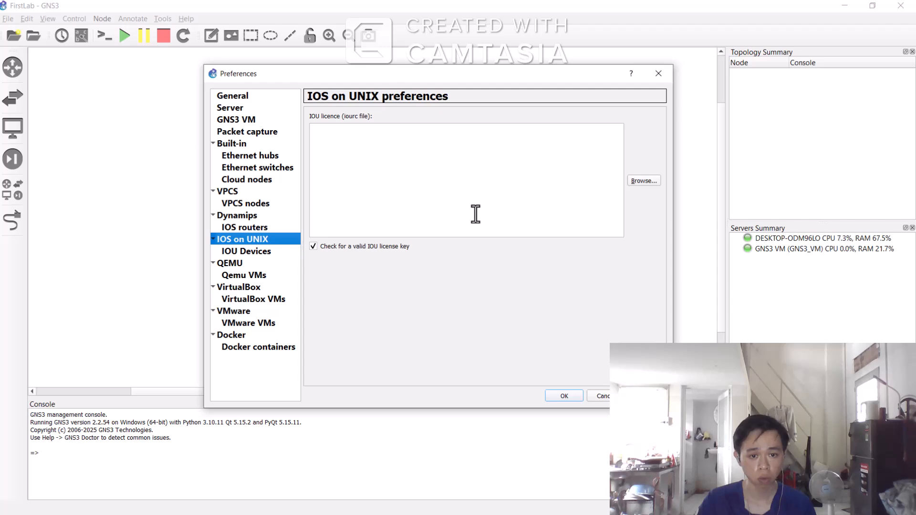
pyautogui.click(645, 184)
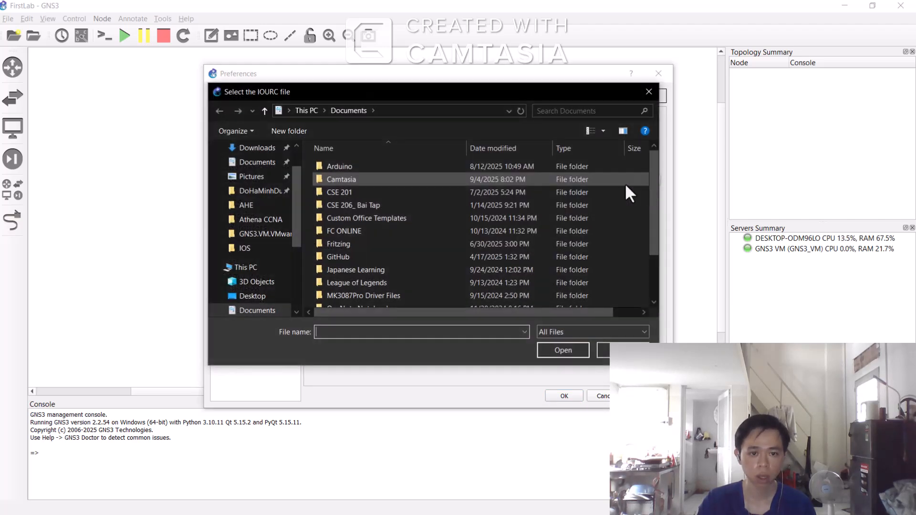
pyautogui.click(257, 148)
pyautogui.scroll(-2, 429, 218)
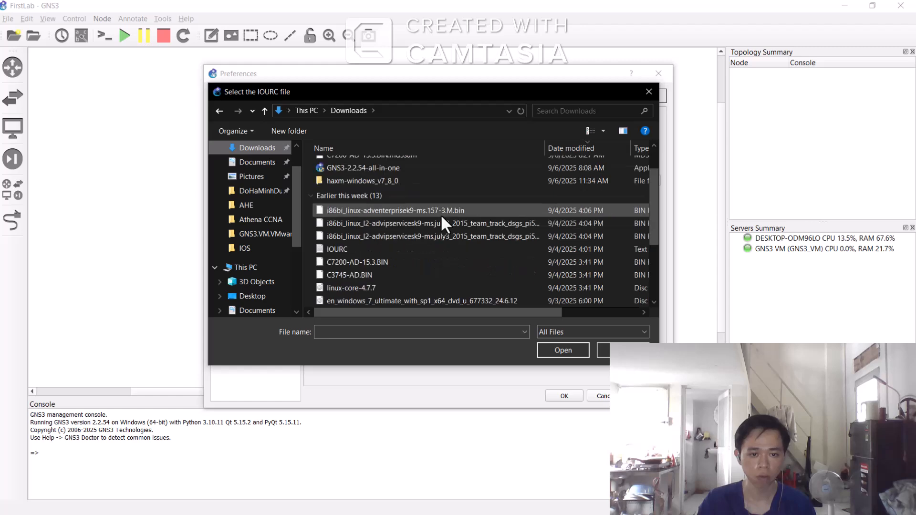
pyautogui.scroll(-1, 440, 214)
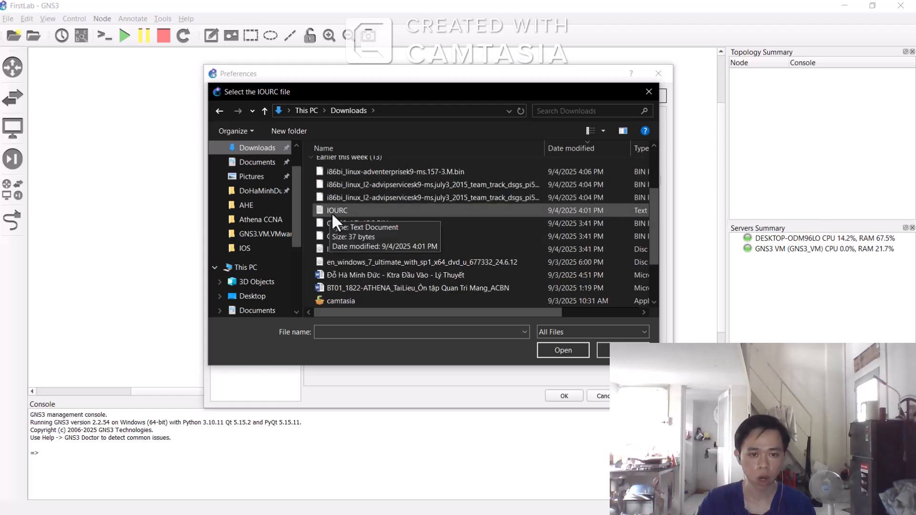
pyautogui.click(350, 213)
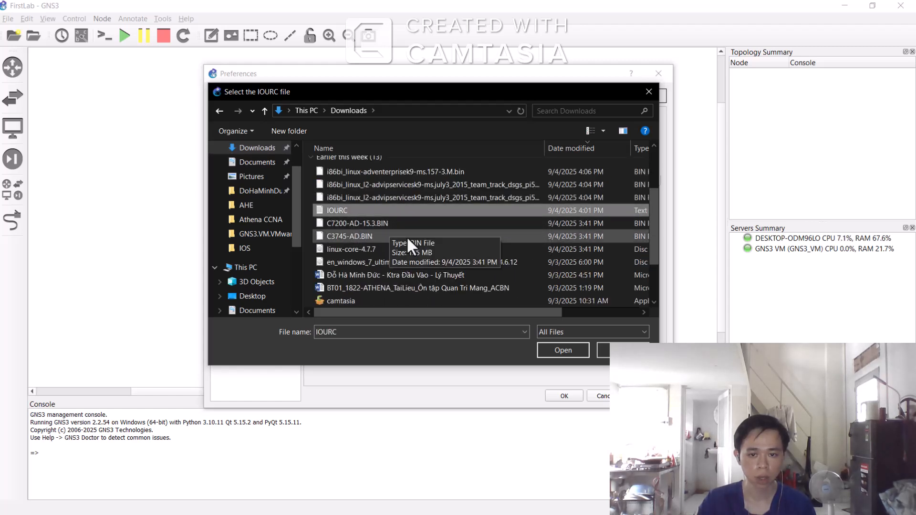
pyautogui.click(578, 350)
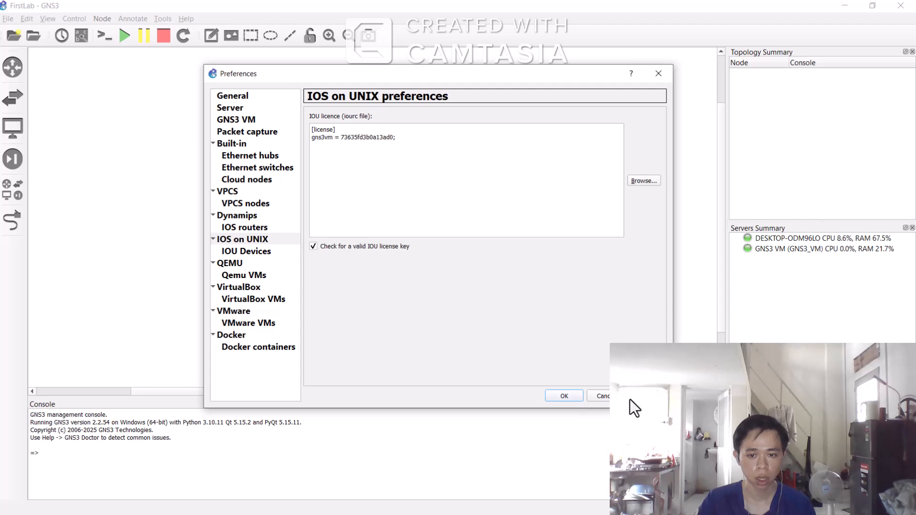
pyautogui.click(561, 396)
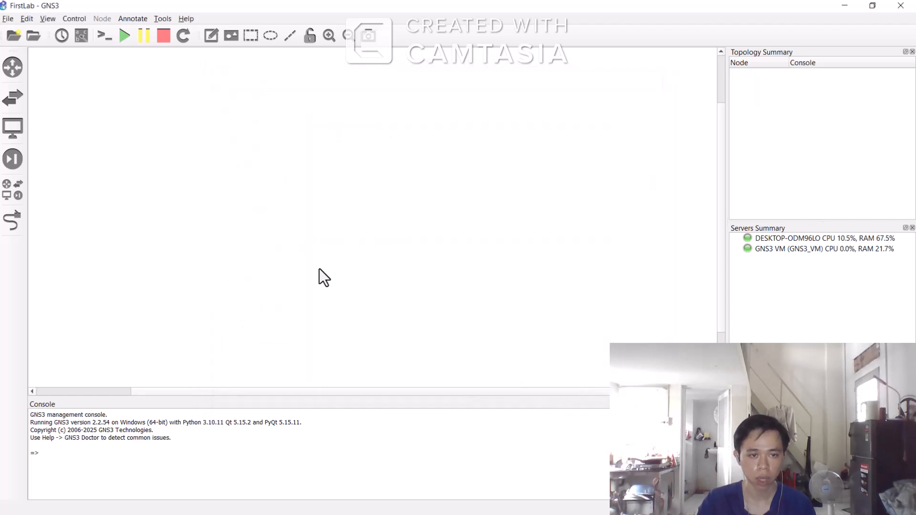
# Step: Reopen preferences and start a new IOU device template that runs on the GNS3 VM
pyautogui.click(26, 19)
pyautogui.click(67, 74)
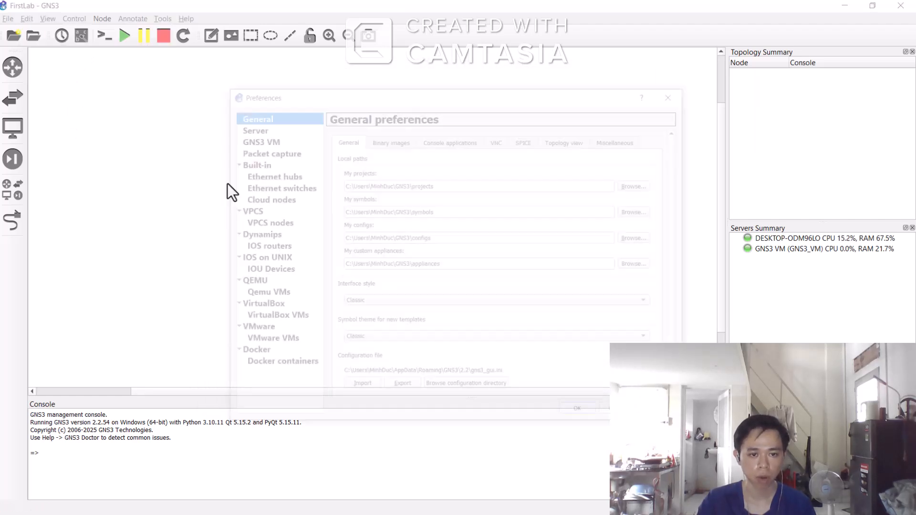
pyautogui.click(264, 270)
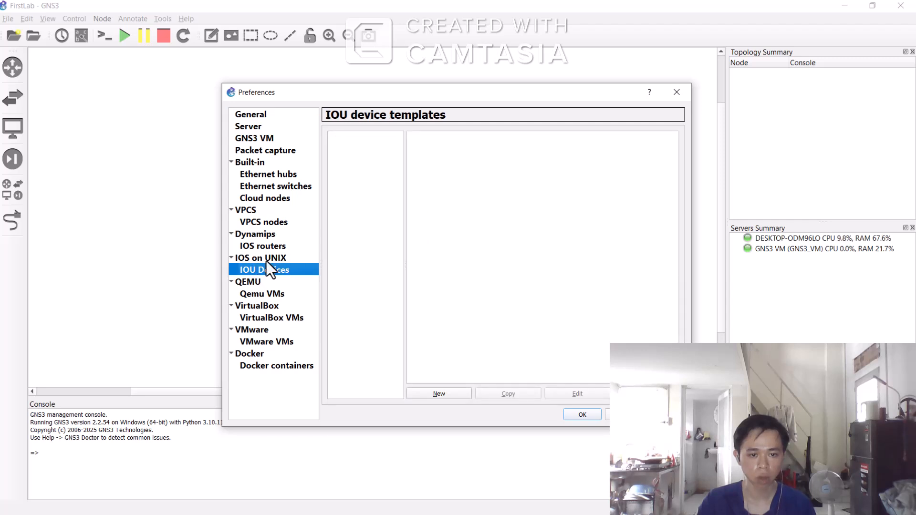
pyautogui.click(439, 394)
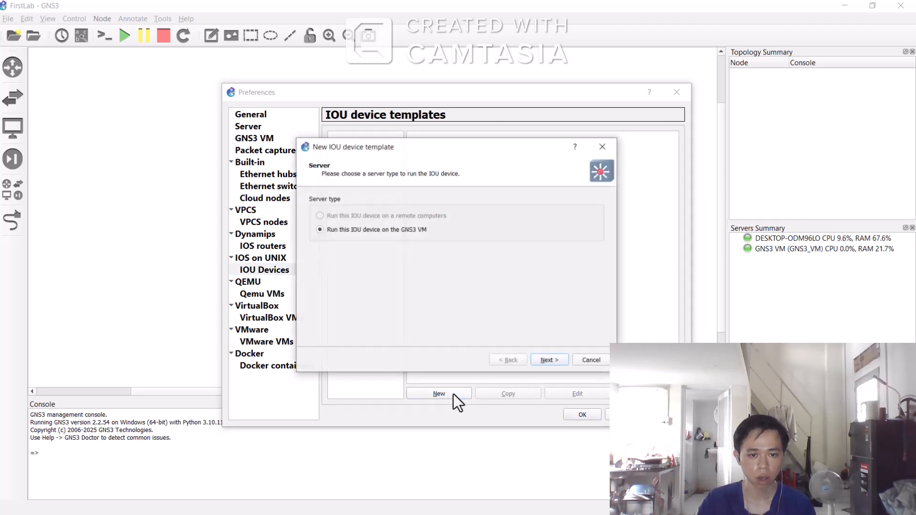
pyautogui.click(550, 361)
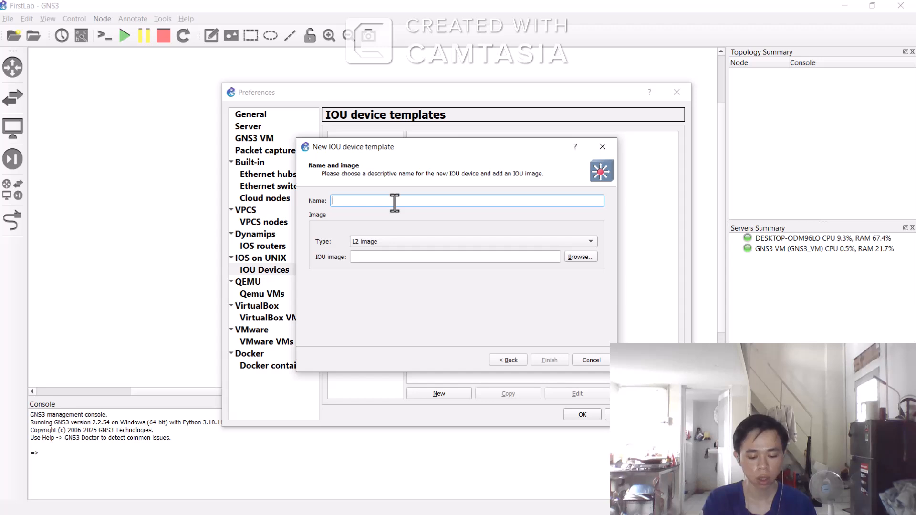
# Step: Name the template IOU-SWITCH, choose the i86bi_linux_l2-advipservicesk9-ms.july3_2015_team_track_dsgs_pi5.bin image from Downloads, and finish
pyautogui.write('IOU_')
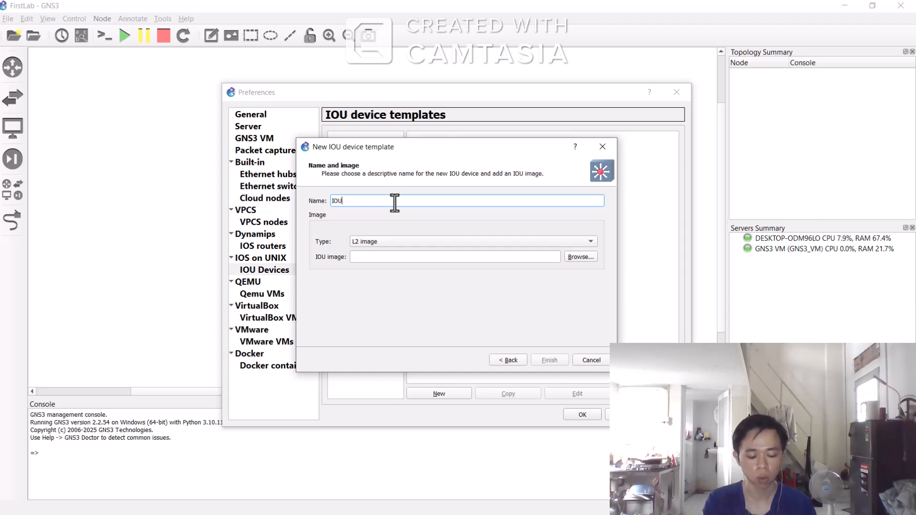
pyautogui.write('-SWIT')
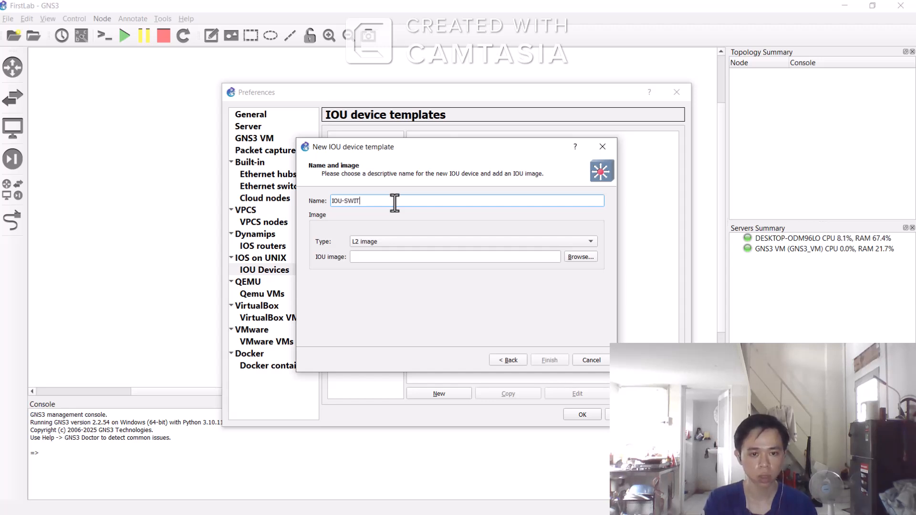
pyautogui.write('CH')
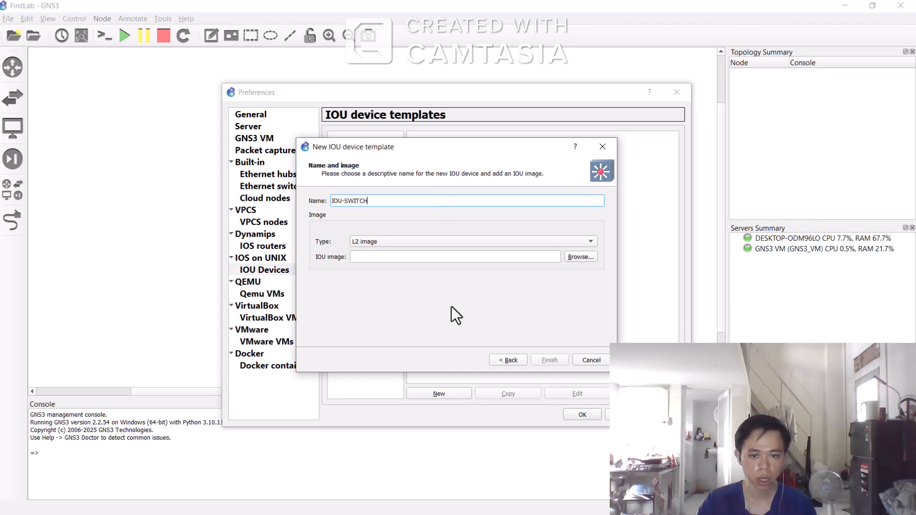
pyautogui.click(580, 256)
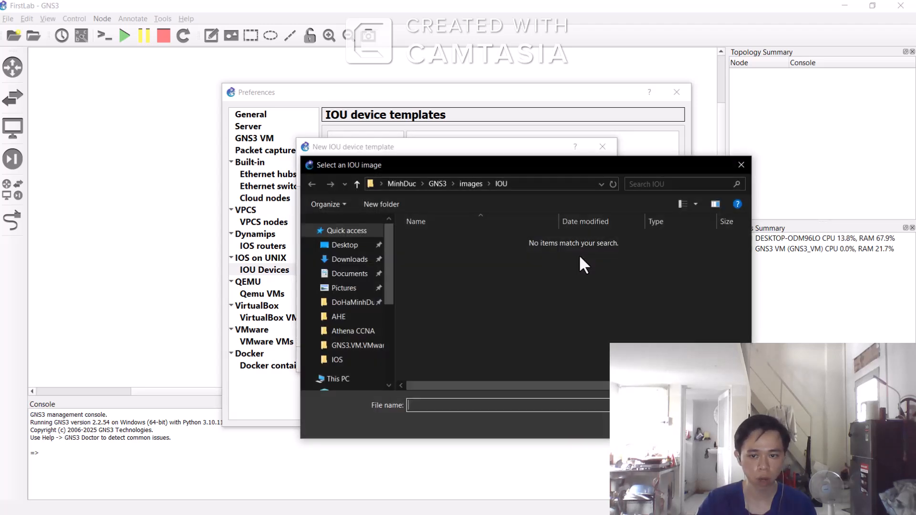
pyautogui.click(362, 261)
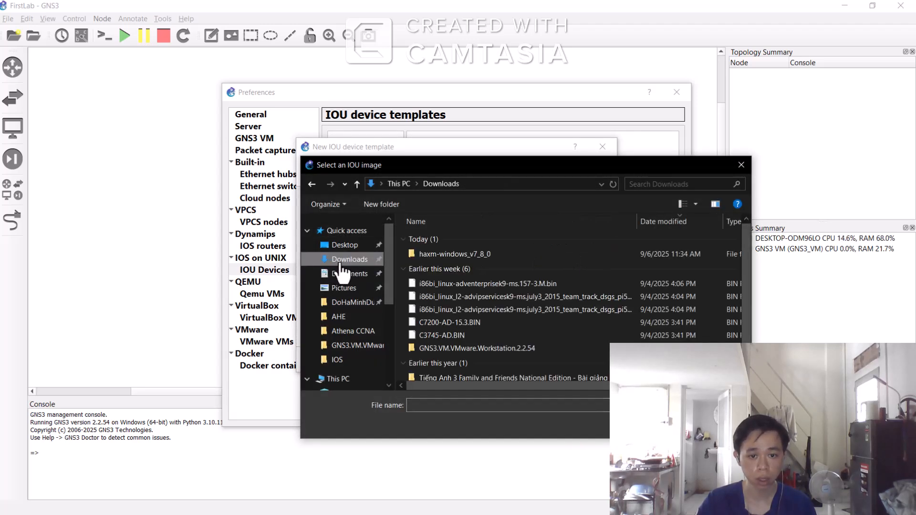
pyautogui.click(488, 311)
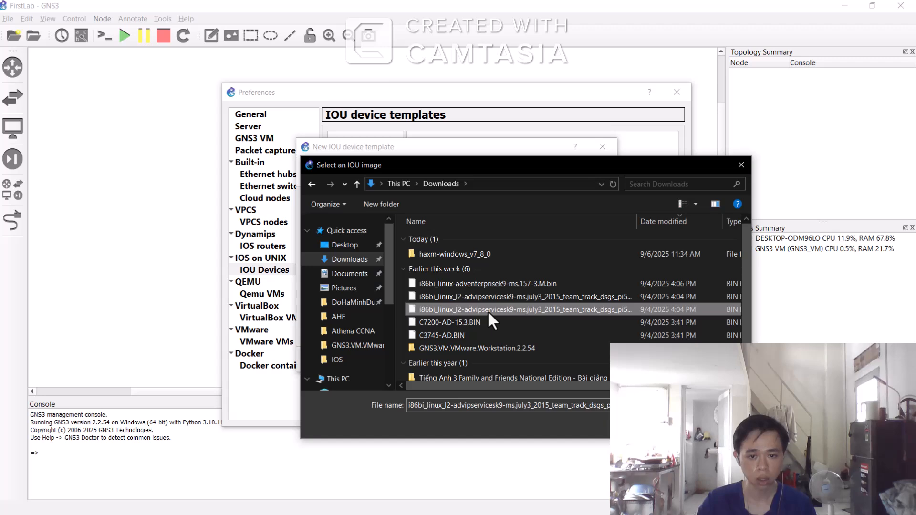
pyautogui.click(662, 422)
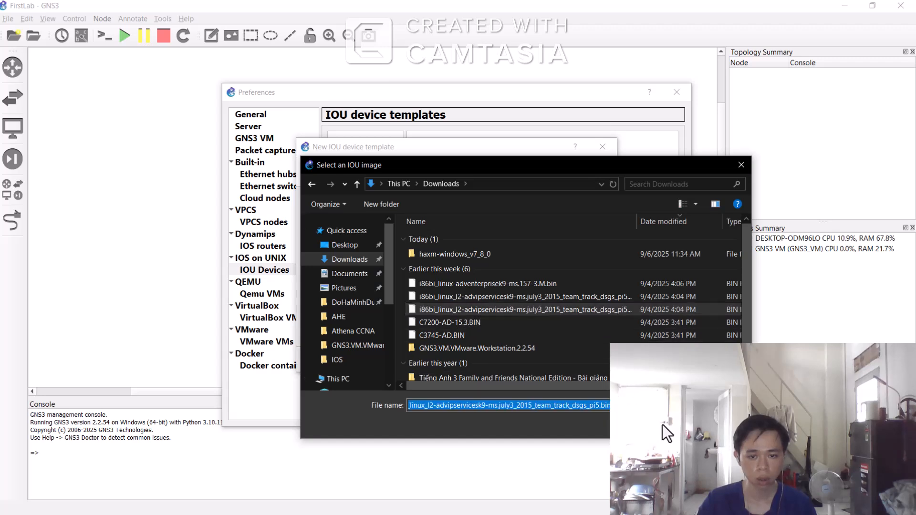
pyautogui.click(550, 359)
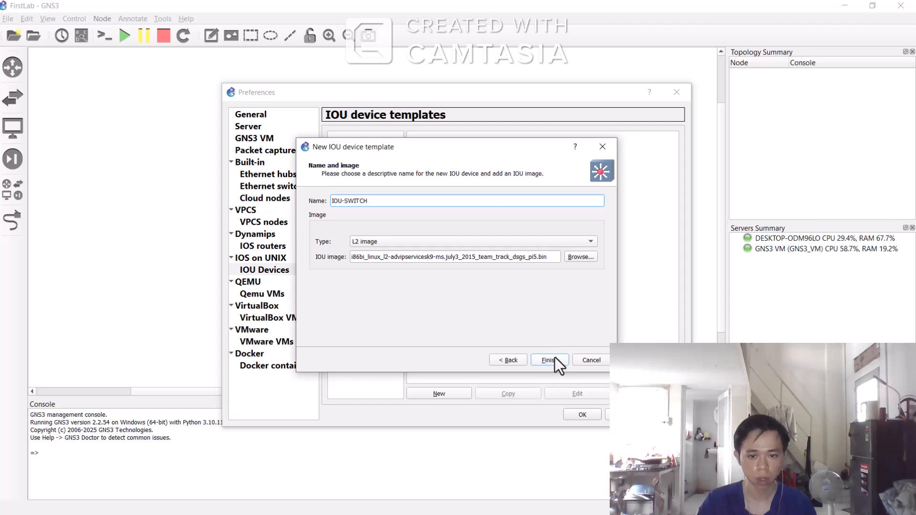
pyautogui.click(557, 360)
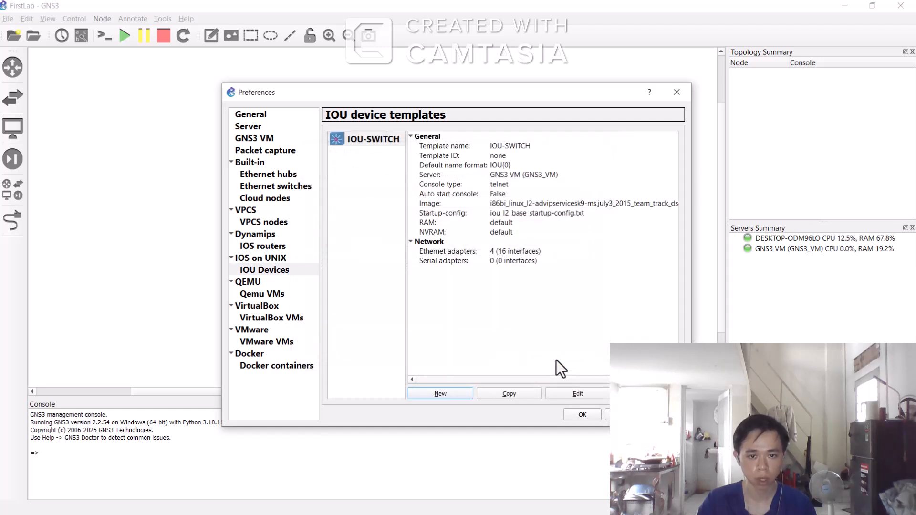
# Step: Edit the IOU-SWITCH template and change its symbol to route_switch_processor from the symbols library
pyautogui.click(578, 394)
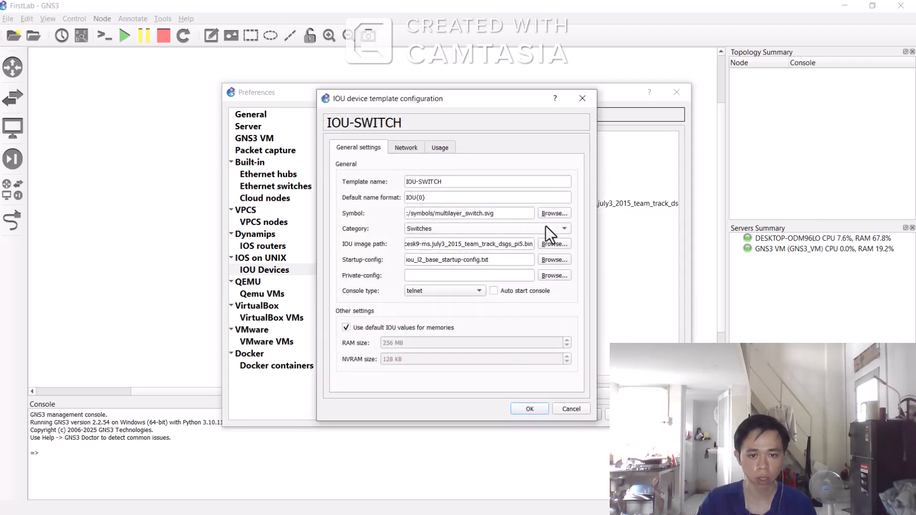
pyautogui.click(553, 213)
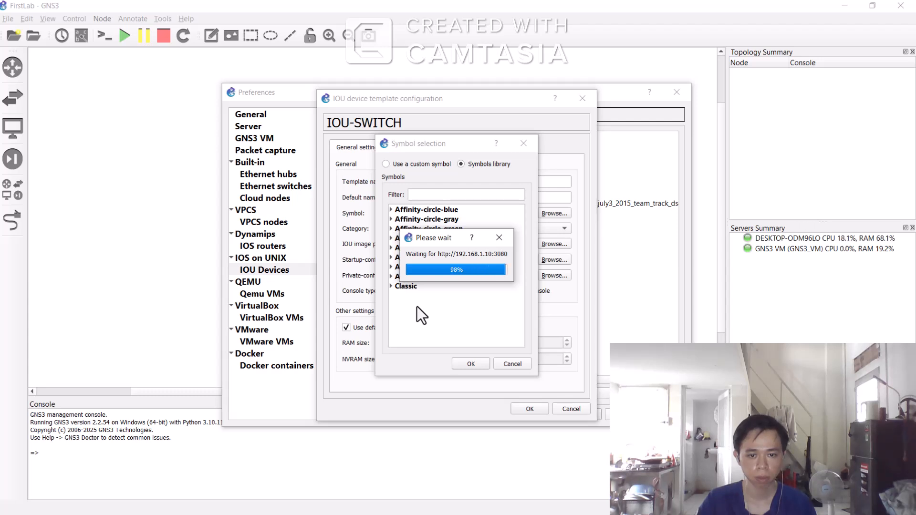
pyautogui.click(394, 290)
pyautogui.scroll(-5, 445, 271)
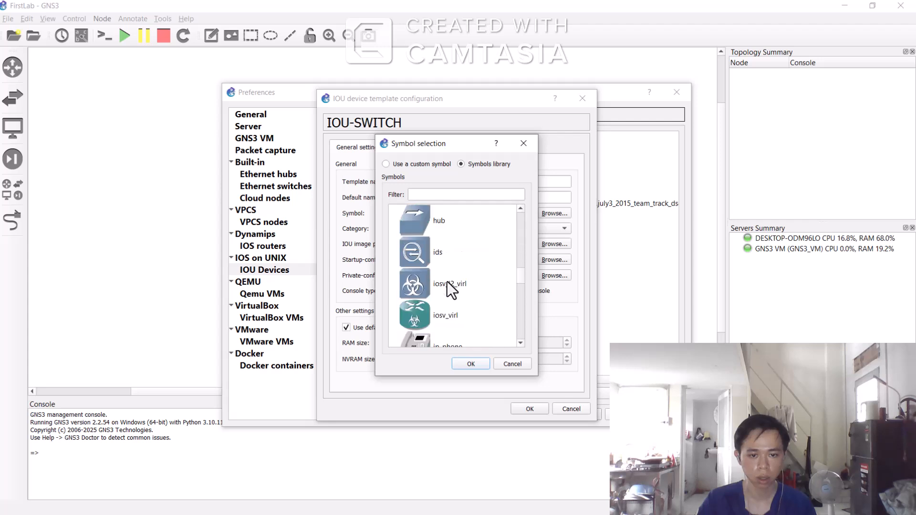
pyautogui.scroll(-5, 448, 282)
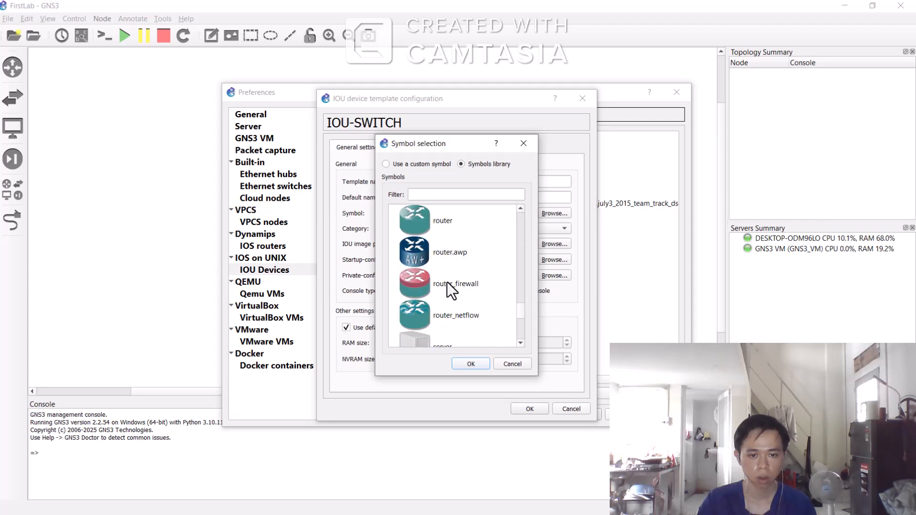
pyautogui.scroll(3, 447, 282)
pyautogui.click(410, 282)
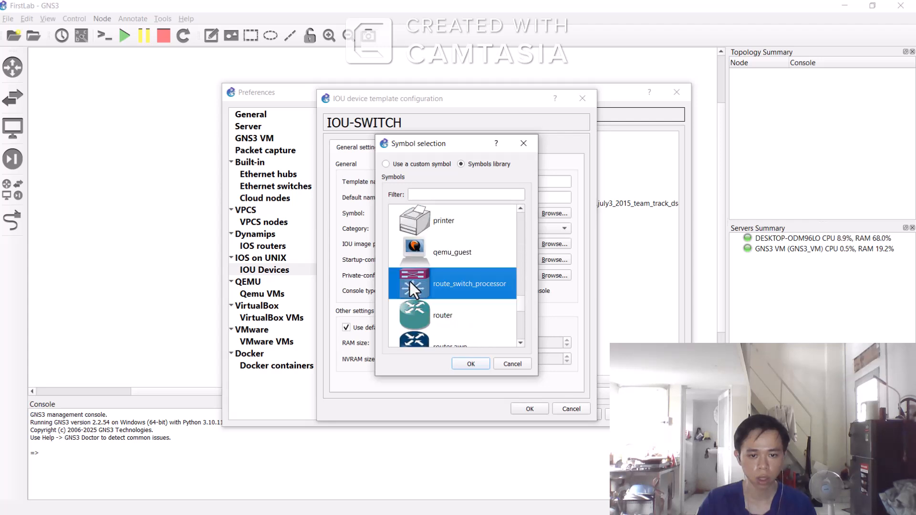
pyautogui.click(472, 365)
pyautogui.click(538, 410)
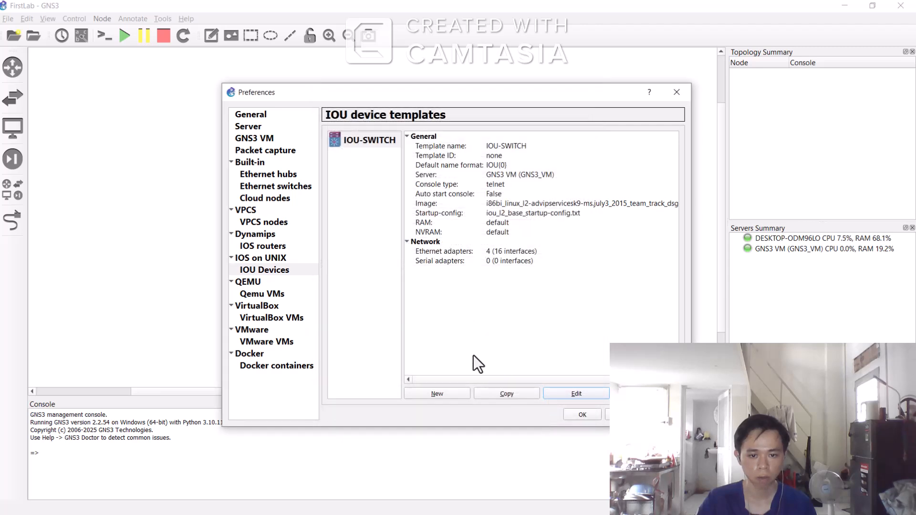
# Step: Start another new IOU device template that runs on the GNS3 VM
pyautogui.click(391, 316)
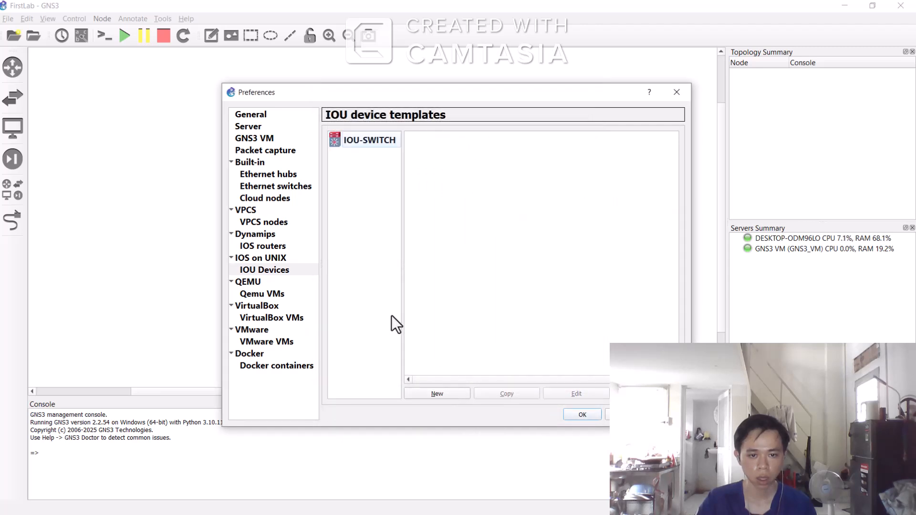
pyautogui.click(444, 396)
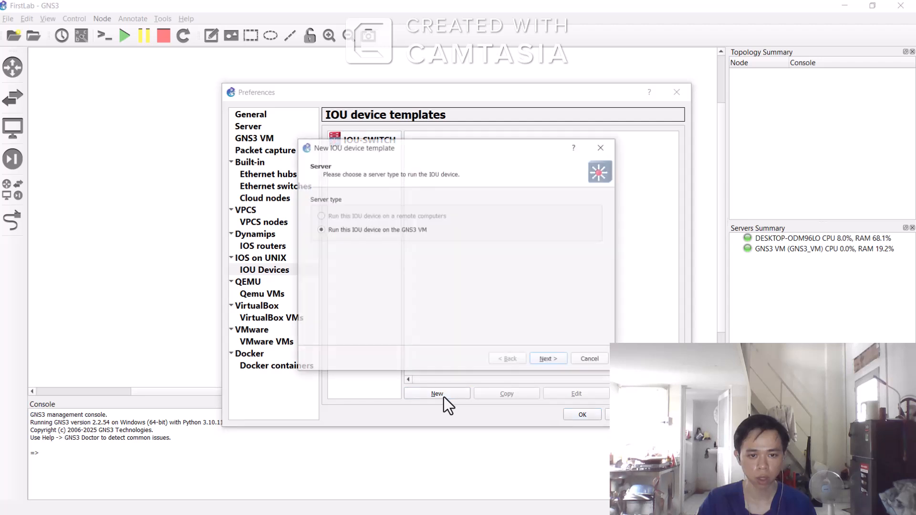
pyautogui.click(549, 361)
# Step: Name the template IOU-ROUTER, upload the new image i86bi_linux-adventerprisek9-ms.157-3.M.bin from Downloads, and finish
pyautogui.write('I')
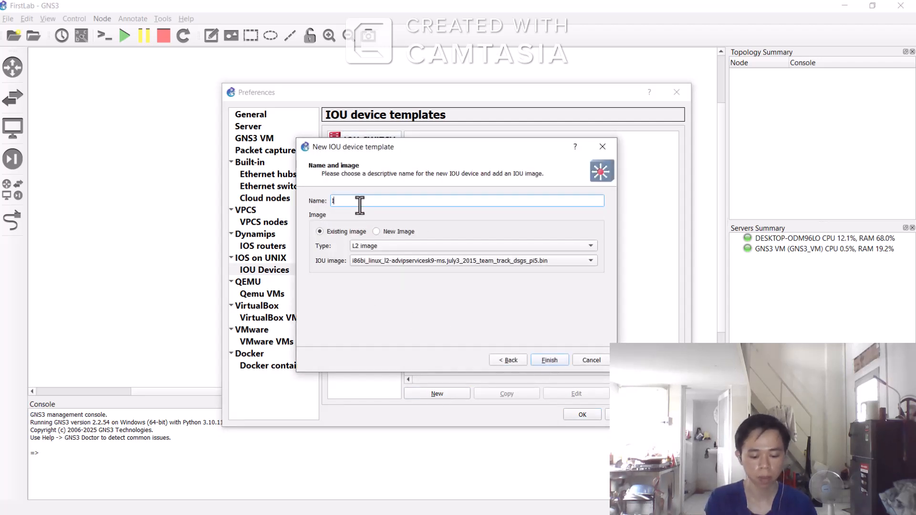
pyautogui.write('OU-ROU')
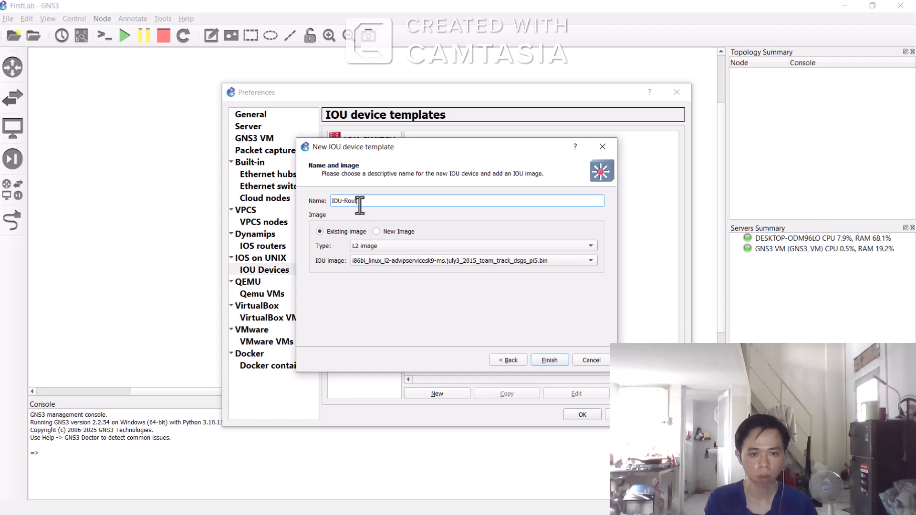
pyautogui.write('TER')
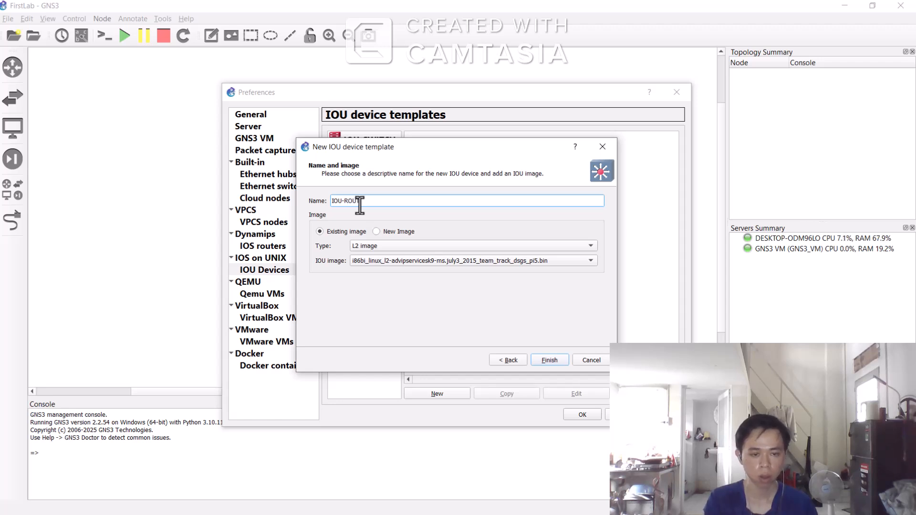
pyautogui.click(378, 231)
pyautogui.click(578, 262)
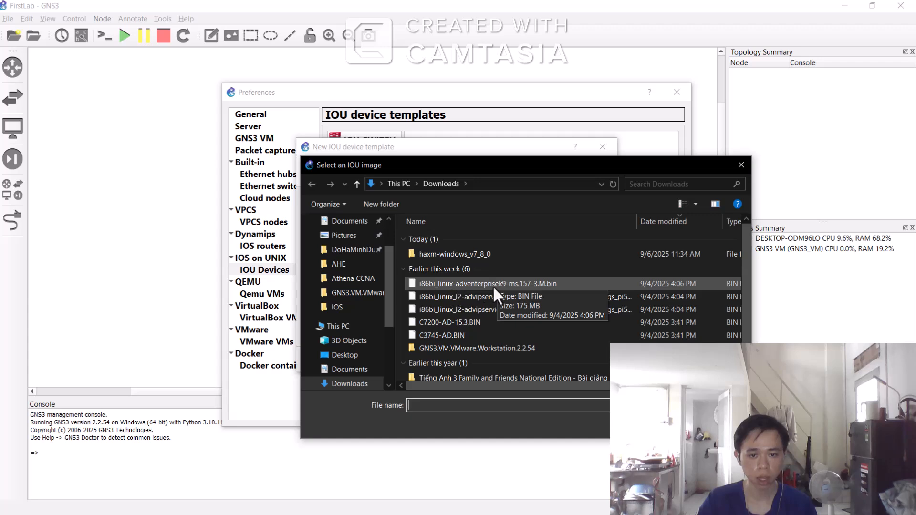
pyautogui.click(520, 285)
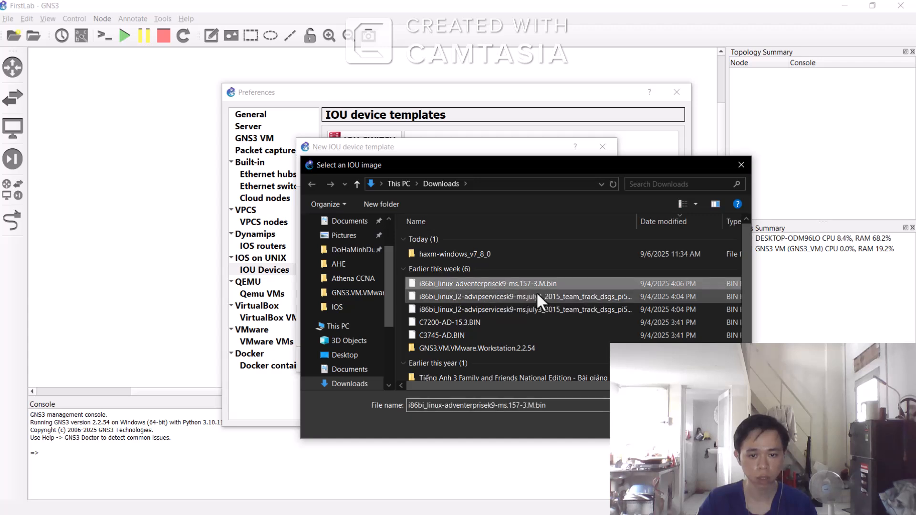
pyautogui.click(667, 426)
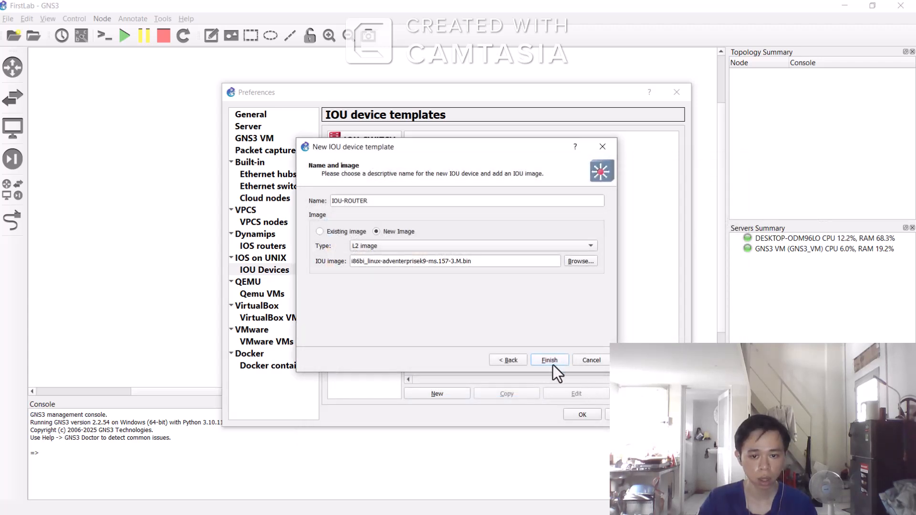
pyautogui.click(557, 364)
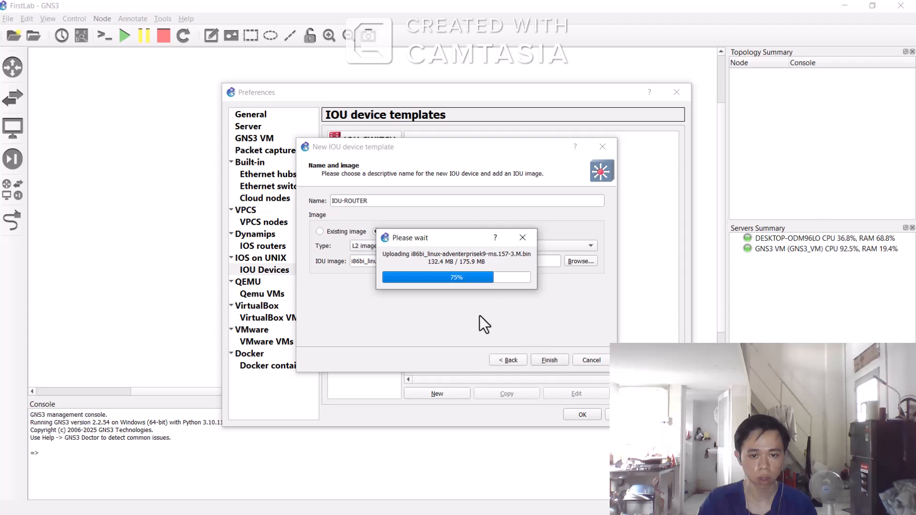
pyautogui.click(555, 359)
pyautogui.click(377, 281)
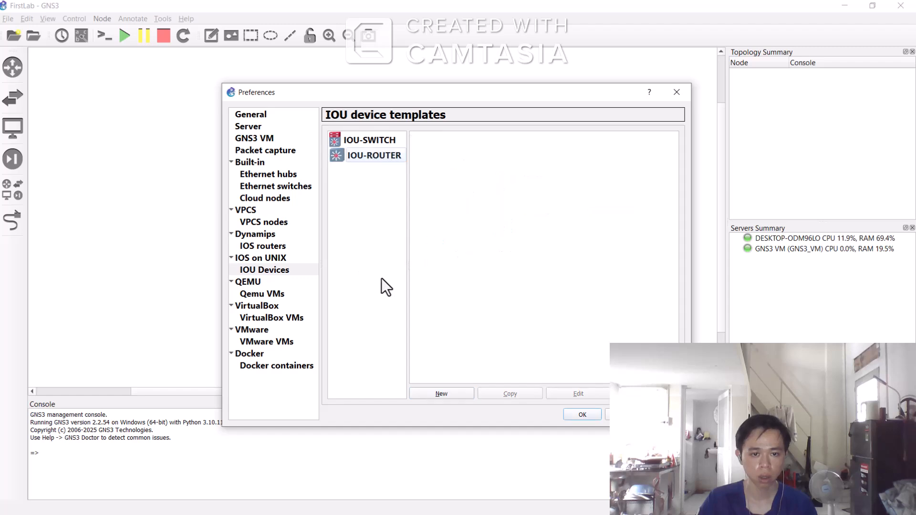
# Step: Edit the IOU-ROUTER template and change its symbol to the red affinity-circle router from the symbols library
pyautogui.click(364, 156)
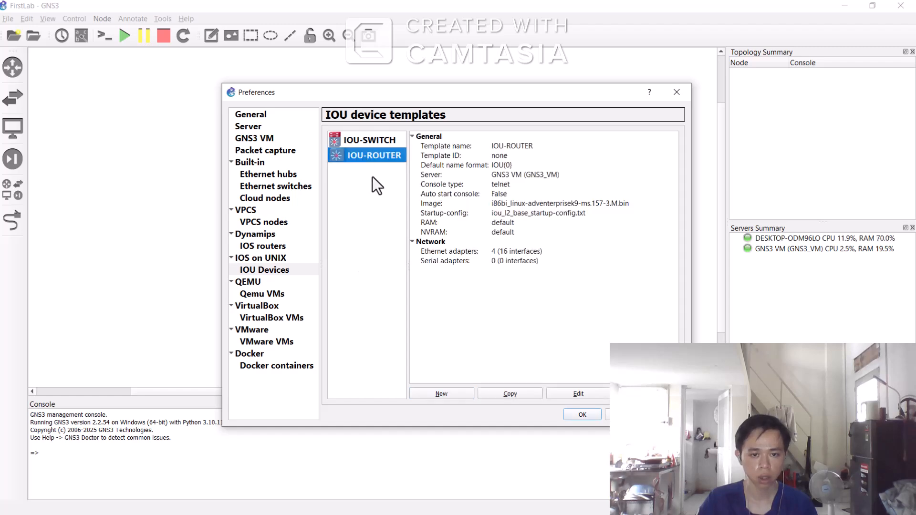
pyautogui.click(590, 389)
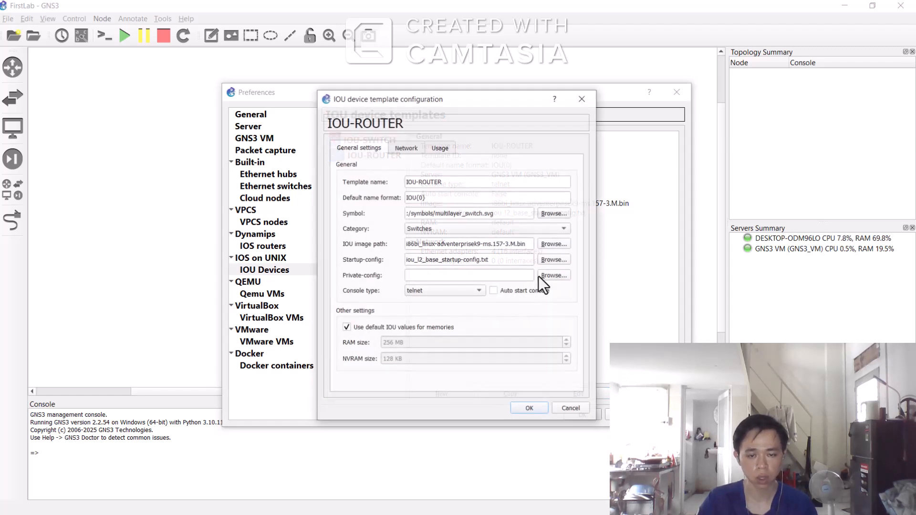
pyautogui.click(553, 213)
pyautogui.click(391, 286)
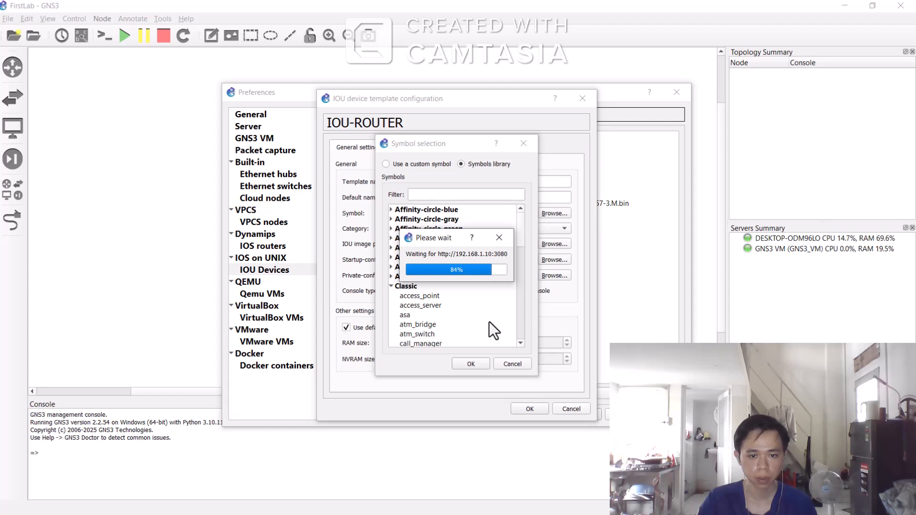
pyautogui.click(391, 285)
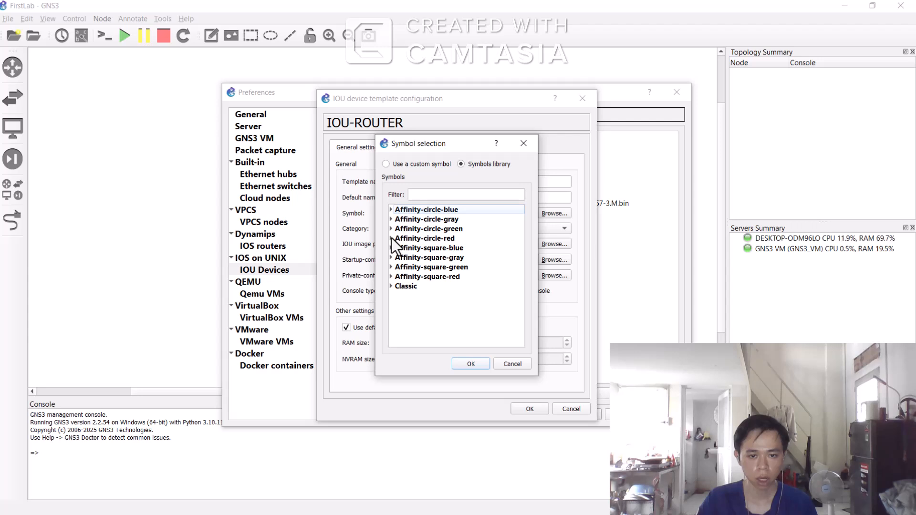
pyautogui.click(392, 238)
pyautogui.scroll(-5, 462, 285)
pyautogui.scroll(-6, 458, 285)
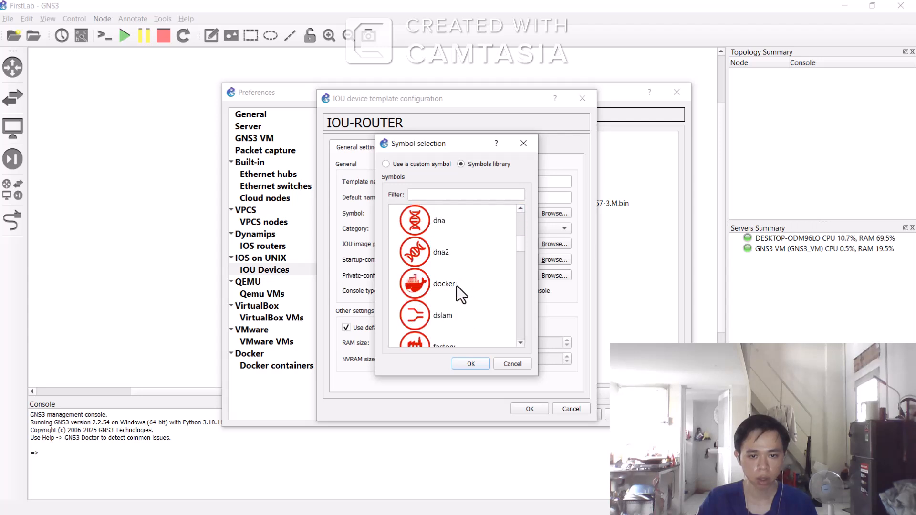
pyautogui.scroll(-6, 458, 285)
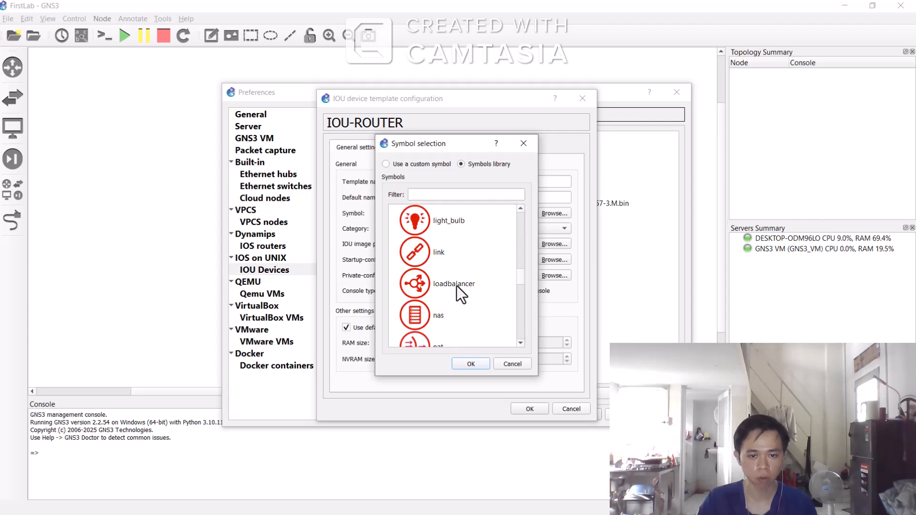
pyautogui.scroll(-2, 457, 286)
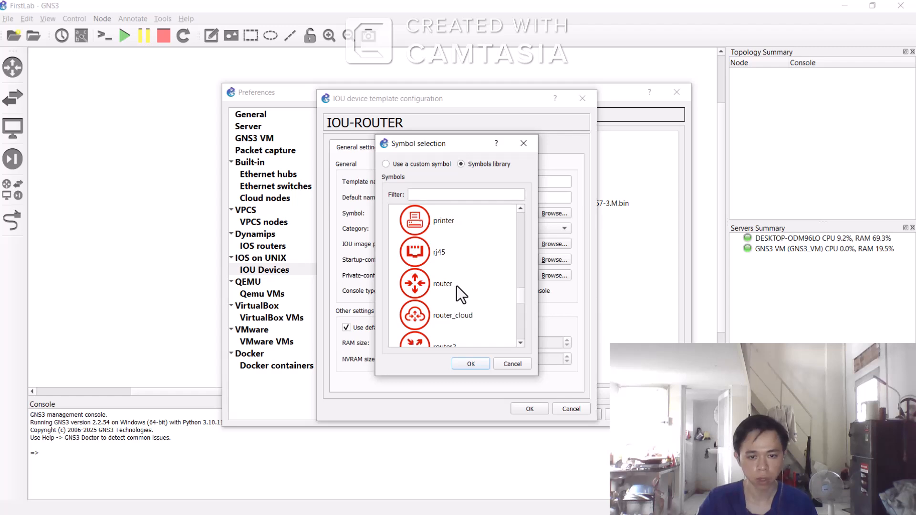
pyautogui.scroll(1, 457, 285)
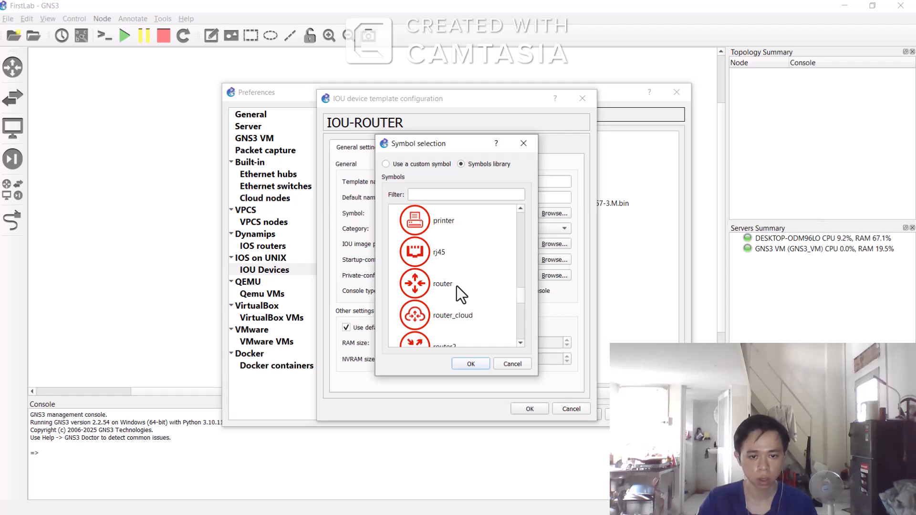
pyautogui.click(423, 283)
pyautogui.click(471, 365)
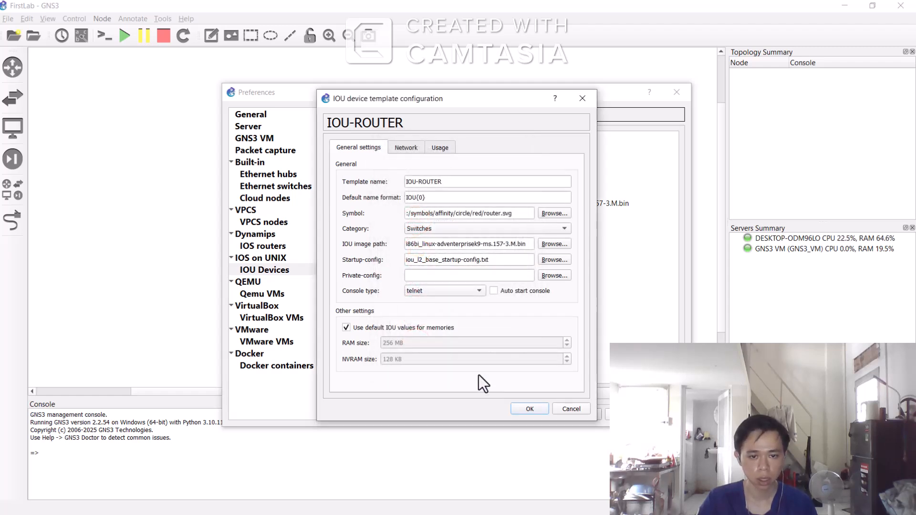
pyautogui.click(529, 409)
# Step: Start a new Qemu VM template that runs on the local computer, acknowledging the GNS3 VM recommendation
pyautogui.click(388, 272)
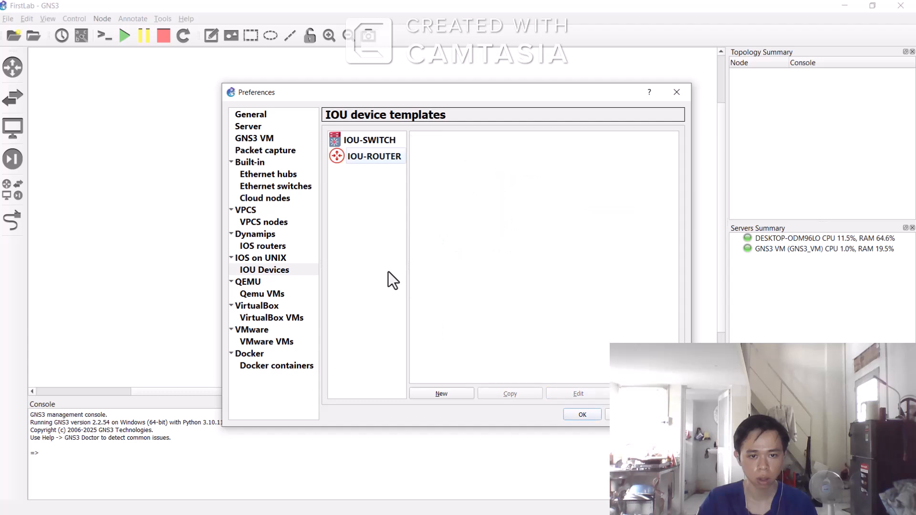
pyautogui.click(263, 282)
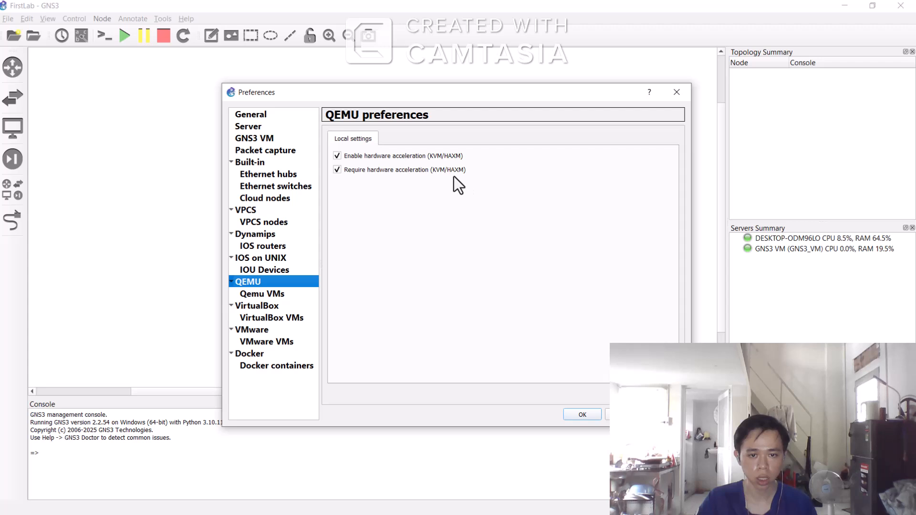
pyautogui.click(277, 294)
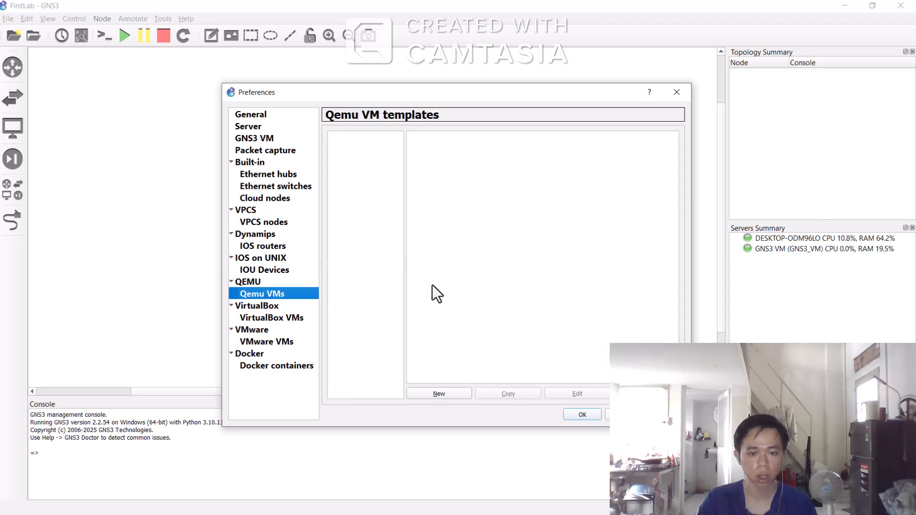
pyautogui.click(439, 394)
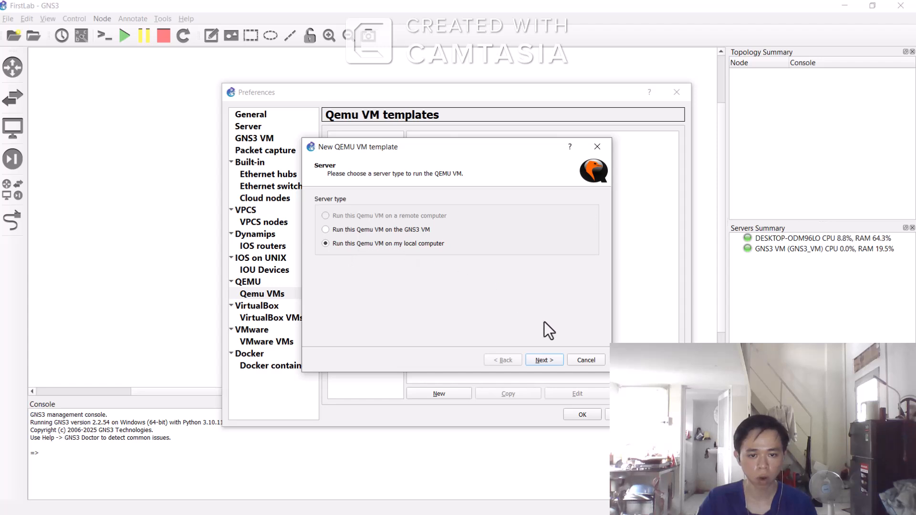
pyautogui.click(552, 362)
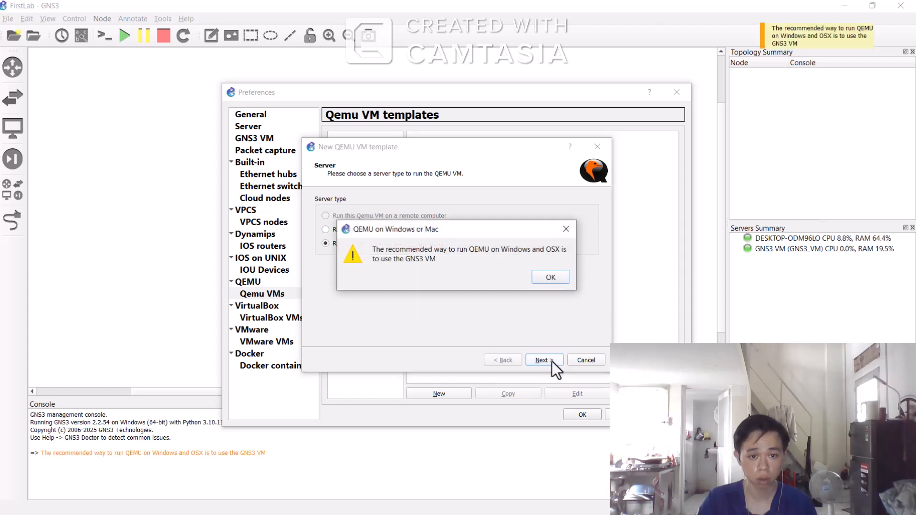
pyautogui.click(554, 281)
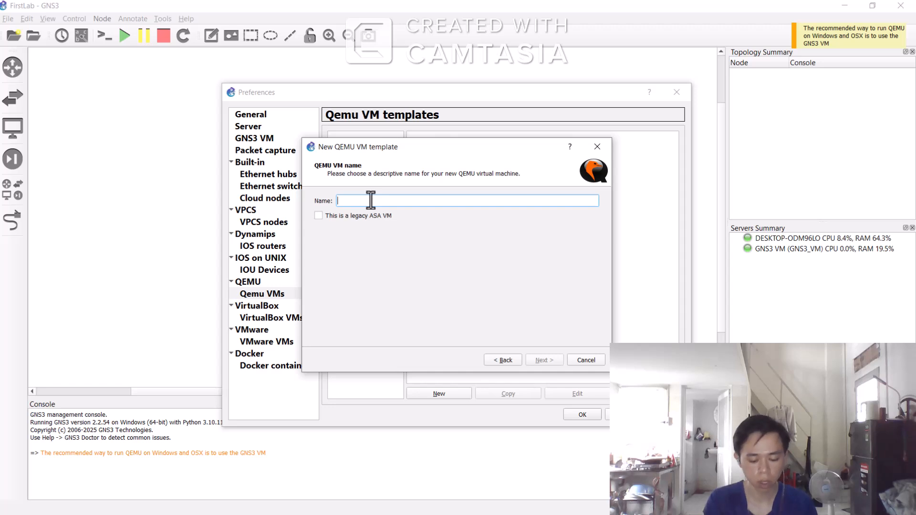
# Step: Name the Qemu VM Linux_Virtual_PC and continue past the binary, memory and console type pages
pyautogui.write('Linux_')
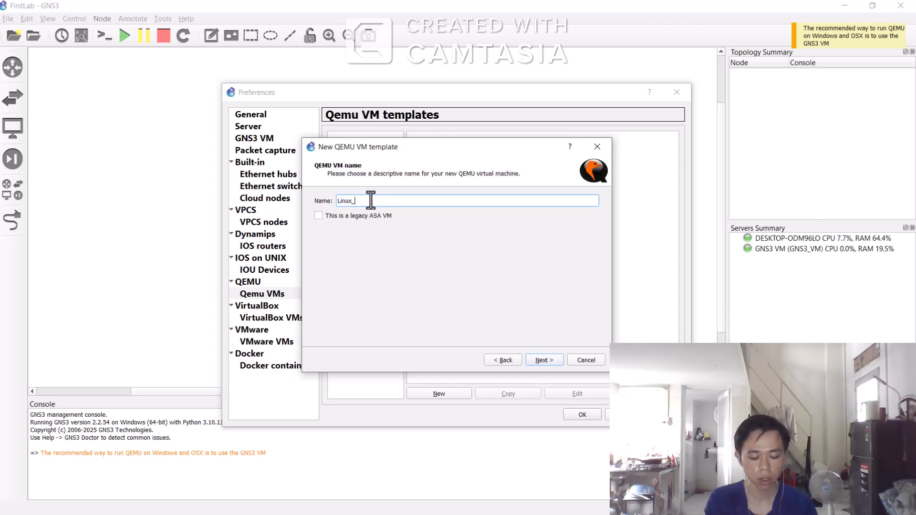
pyautogui.write('Virtual_PC')
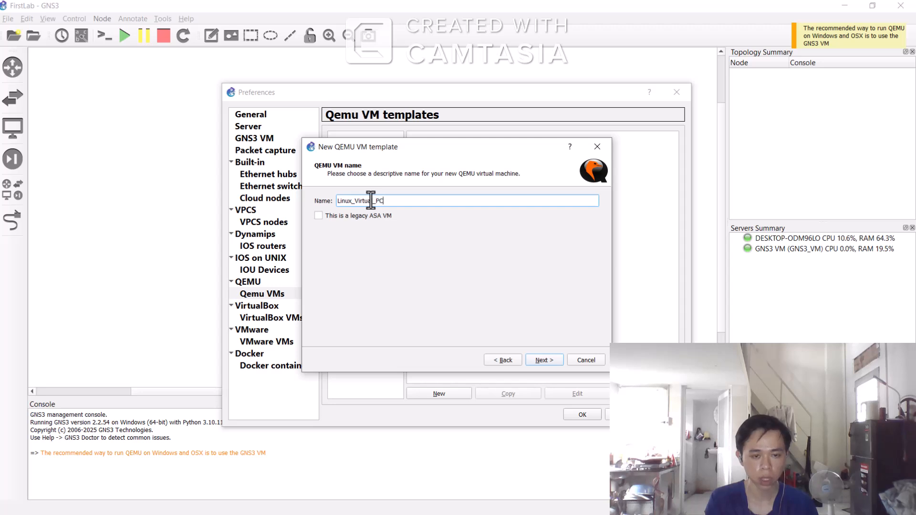
pyautogui.press('Return')
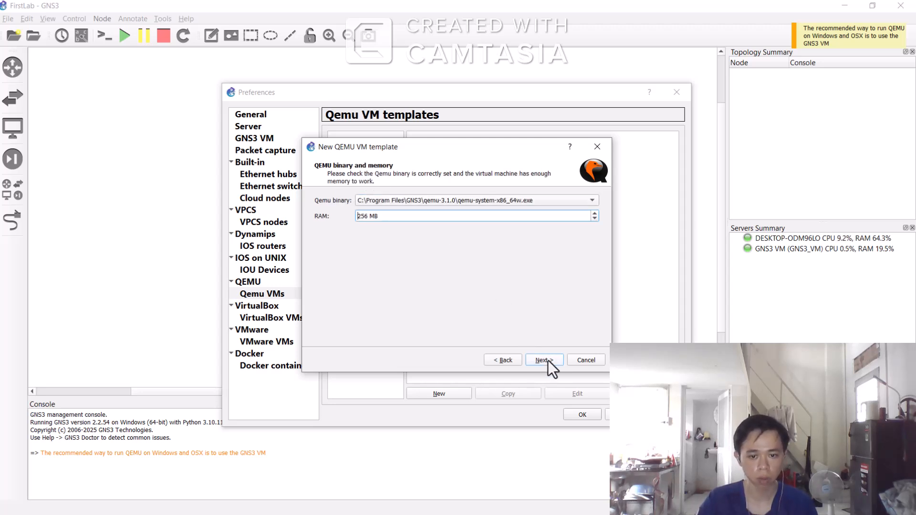
pyautogui.click(548, 360)
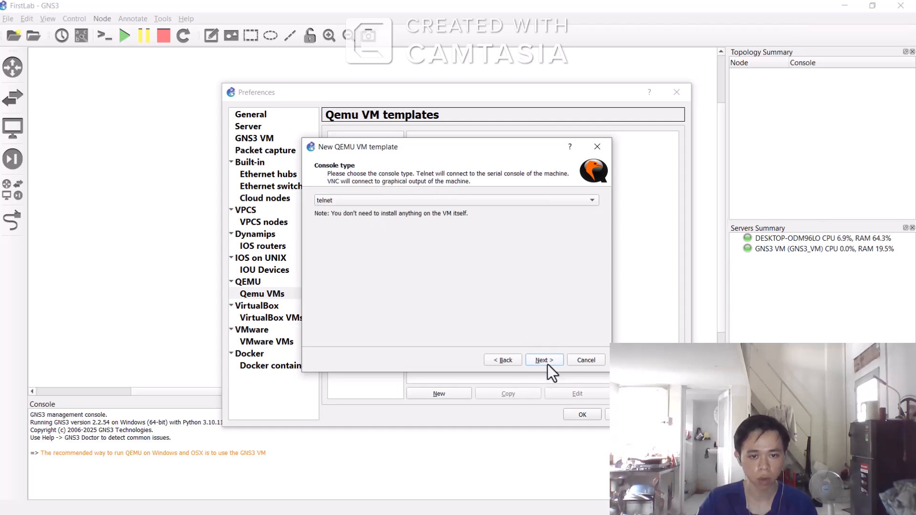
pyautogui.click(547, 361)
# Step: Choose linux-core-4.7.7 from Downloads as a new disk image, finish the template, and close preferences
pyautogui.click(376, 200)
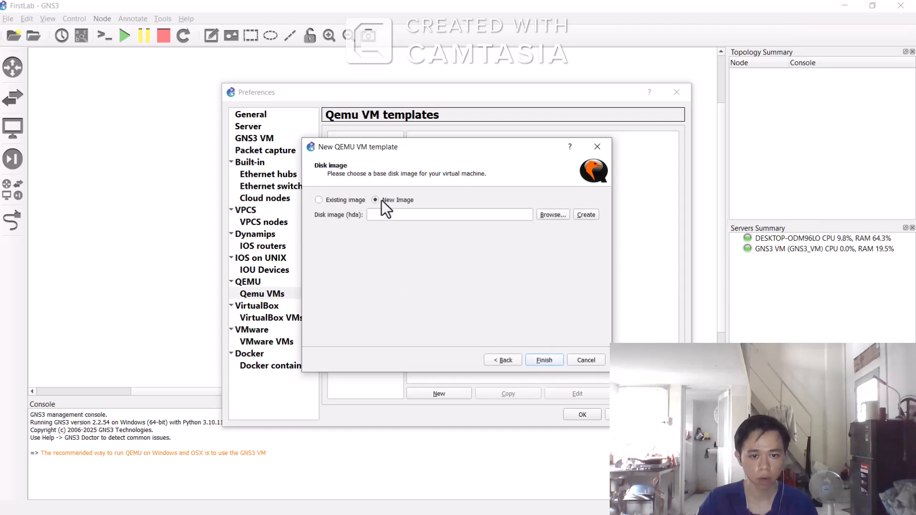
pyautogui.click(557, 214)
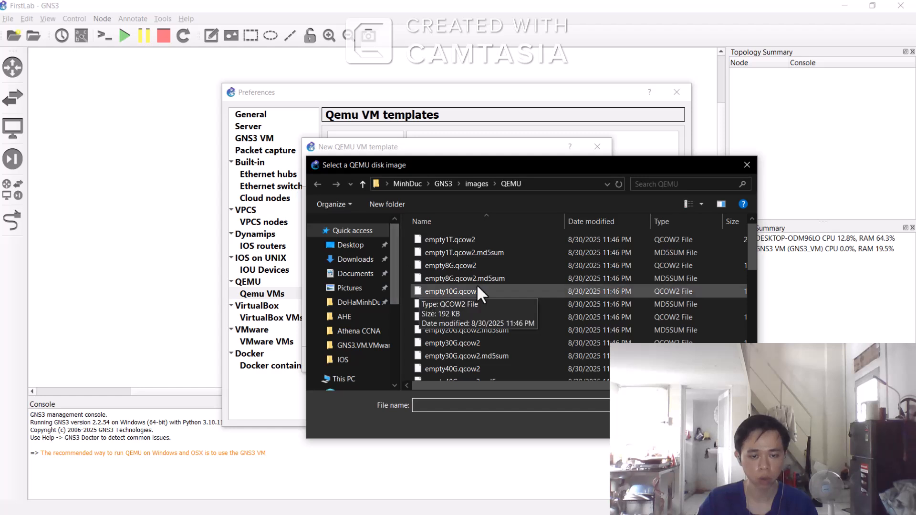
pyautogui.click(356, 260)
pyautogui.scroll(-2, 514, 290)
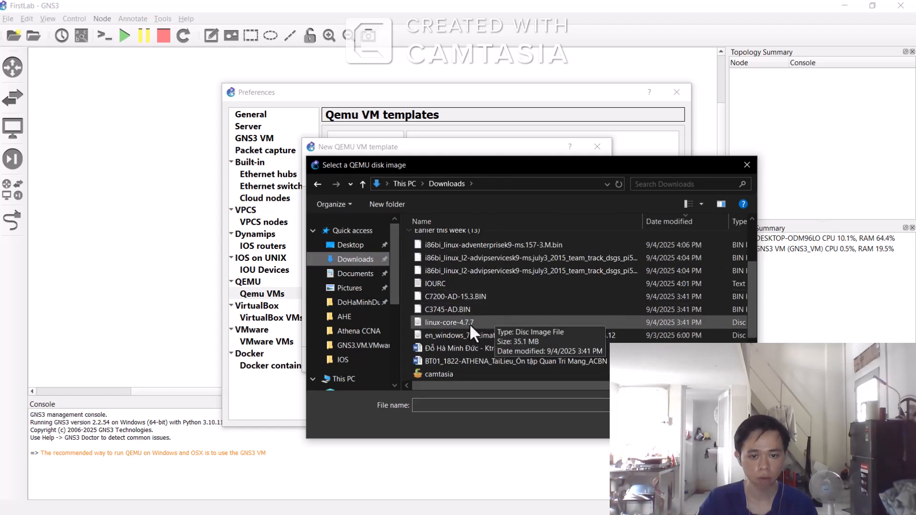
pyautogui.click(483, 323)
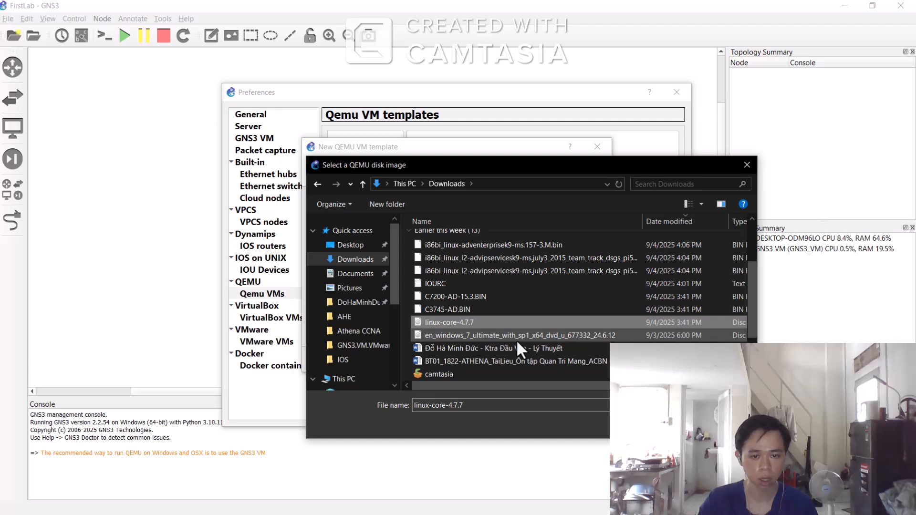
pyautogui.click(663, 429)
pyautogui.click(547, 362)
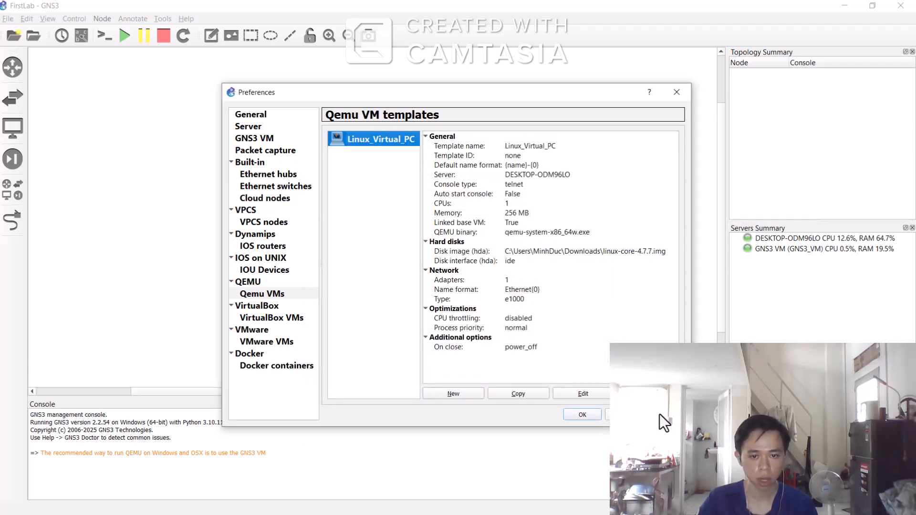
pyautogui.click(587, 415)
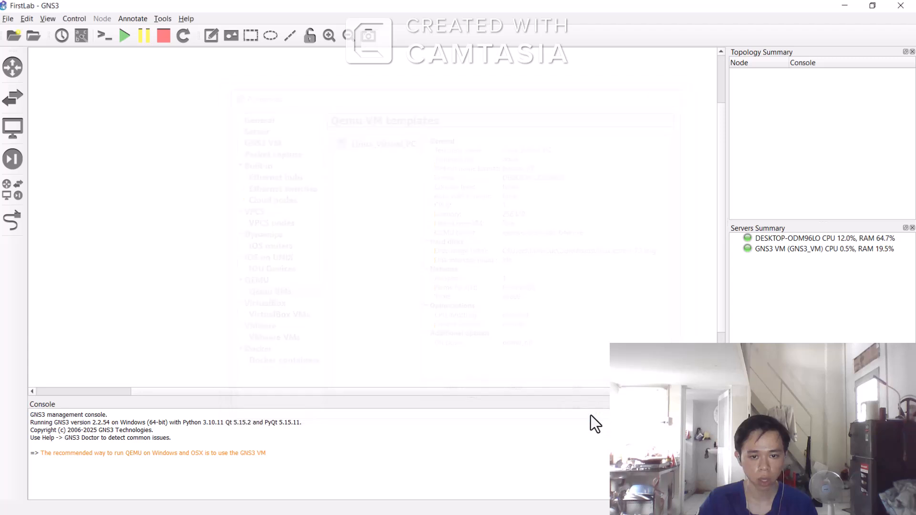
# Step: Add a c7200 router to the workspace from the routers list
pyautogui.click(14, 78)
pyautogui.moveTo(48, 76); pyautogui.dragTo(432, 177)
pyautogui.click(330, 179)
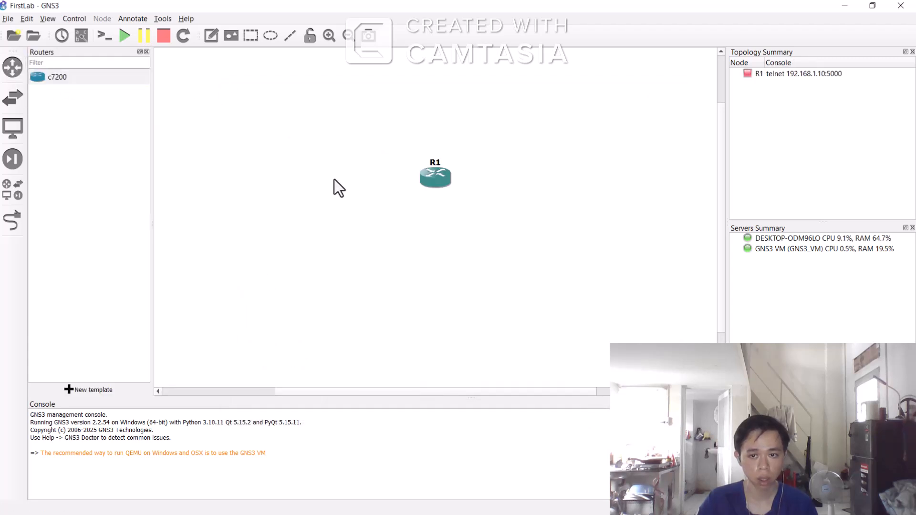
# Step: Start router R1 and then stop it again
pyautogui.rightClick(440, 180)
pyautogui.click(466, 226)
pyautogui.rightClick(437, 176)
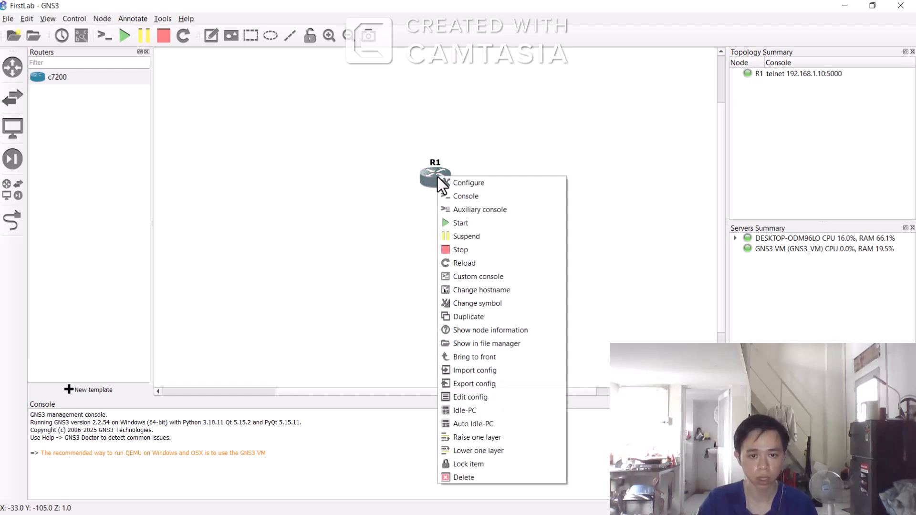
pyautogui.click(474, 249)
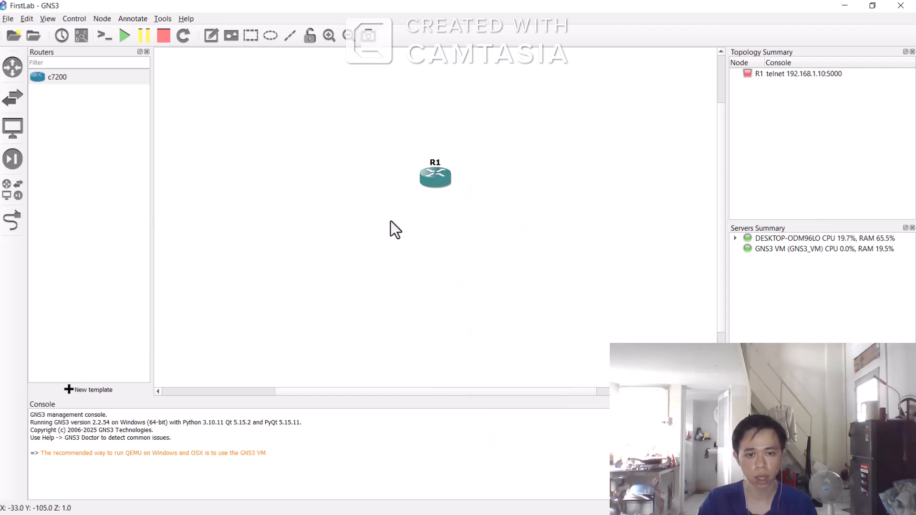
# Step: Move router R1 further left on the workspace
pyautogui.moveTo(431, 171); pyautogui.dragTo(318, 164)
pyautogui.click(460, 239)
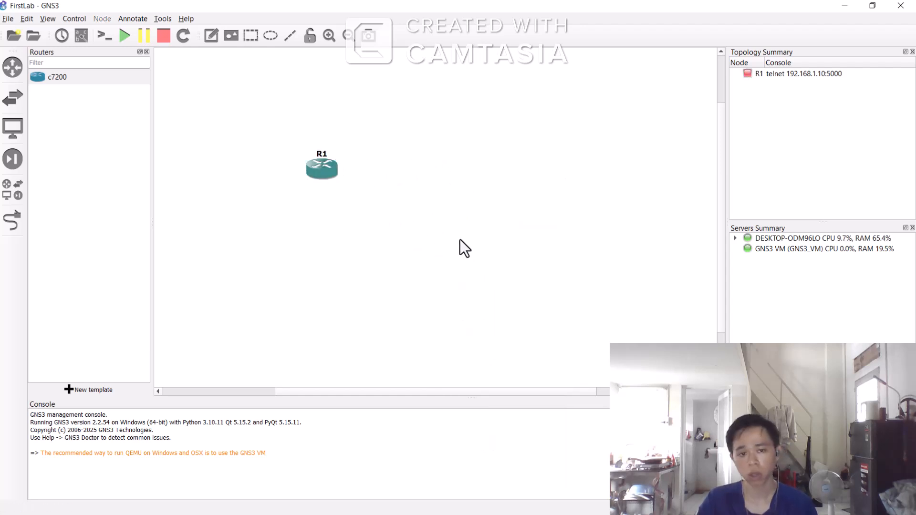